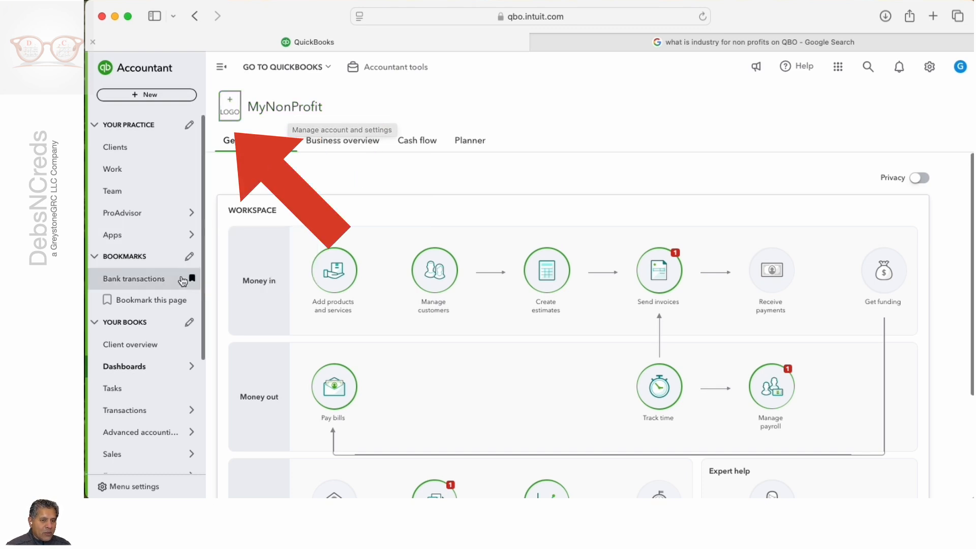
# Step: Review the company setup and banking activity in the client overview
pyautogui.click(139, 346)
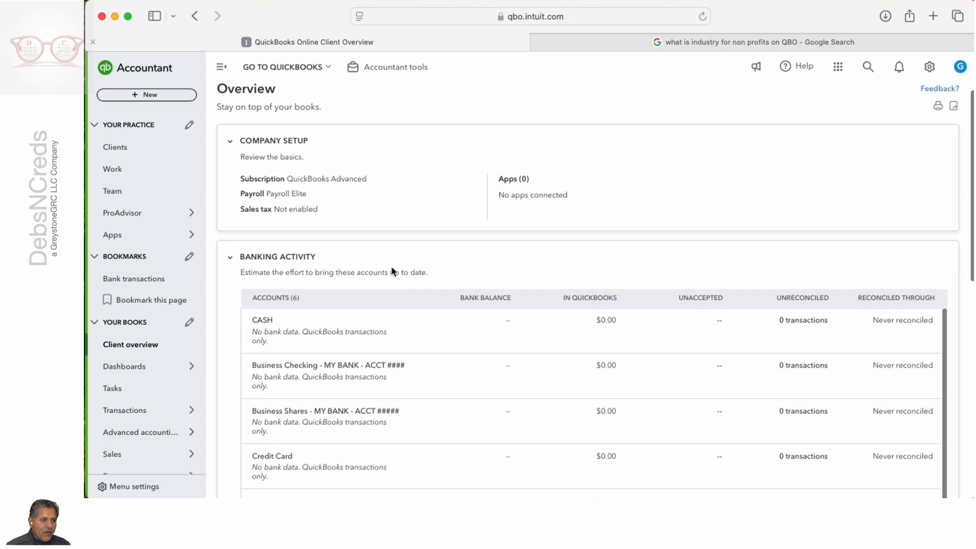
pyautogui.scroll(-3, 392, 267)
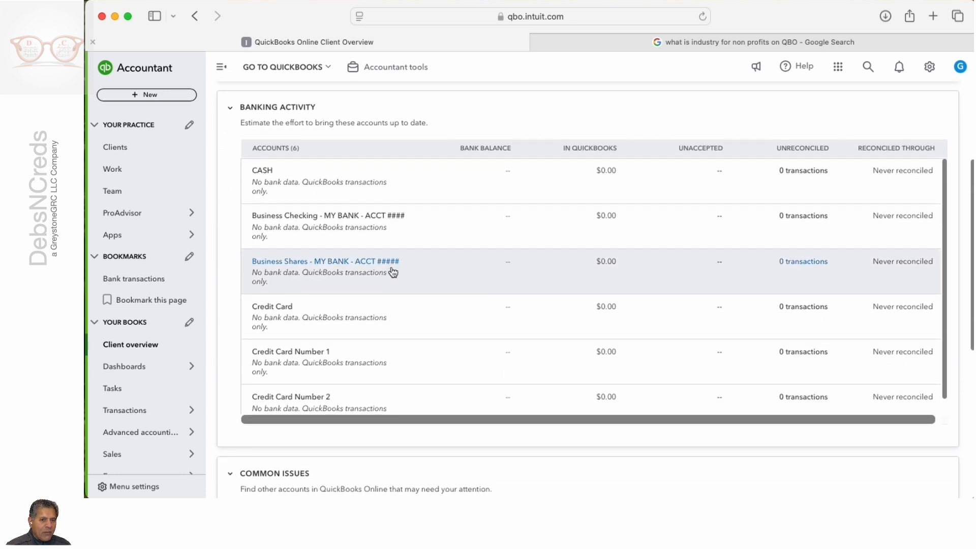
pyautogui.scroll(5, 392, 272)
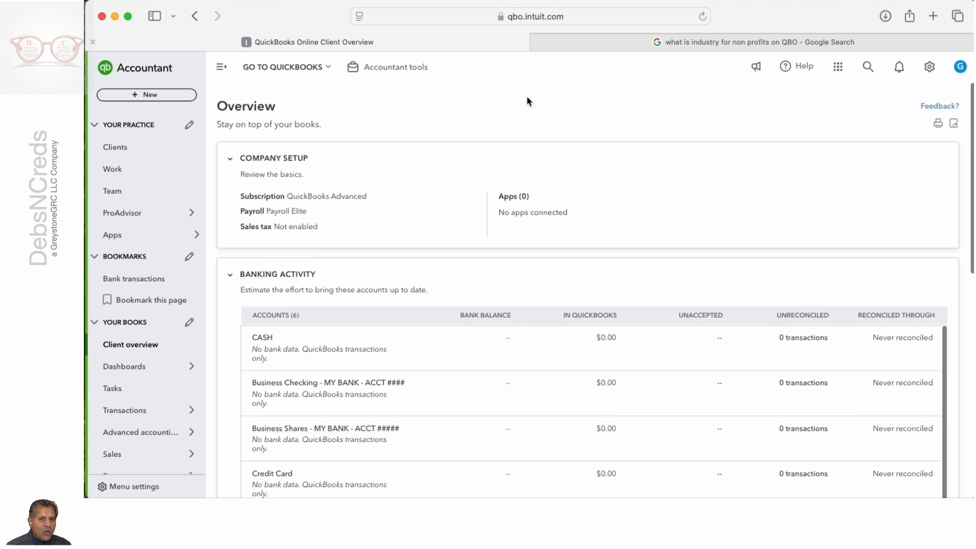
# Step: Open the company settings, open the business name for editing, and review the general, legal, contact and tax information
pyautogui.click(932, 74)
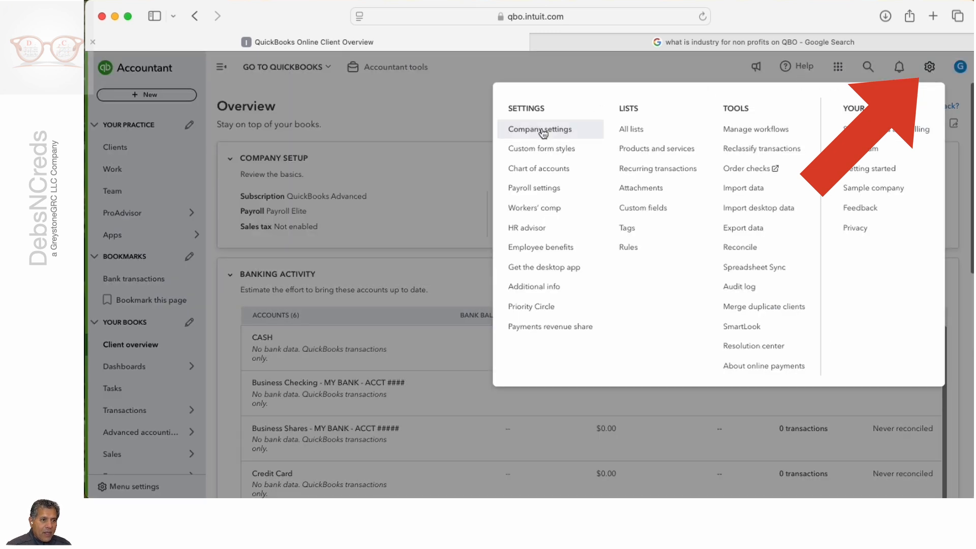
pyautogui.click(584, 137)
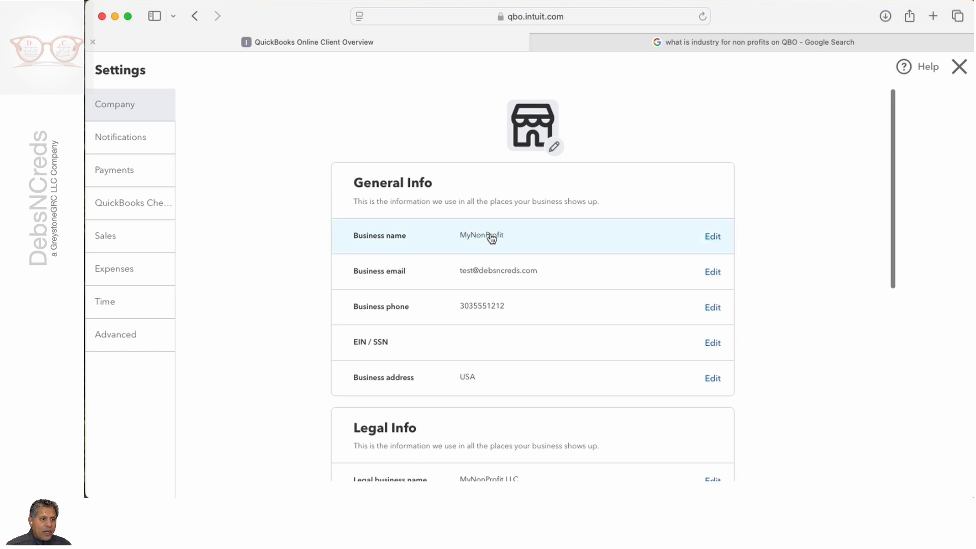
pyautogui.click(713, 237)
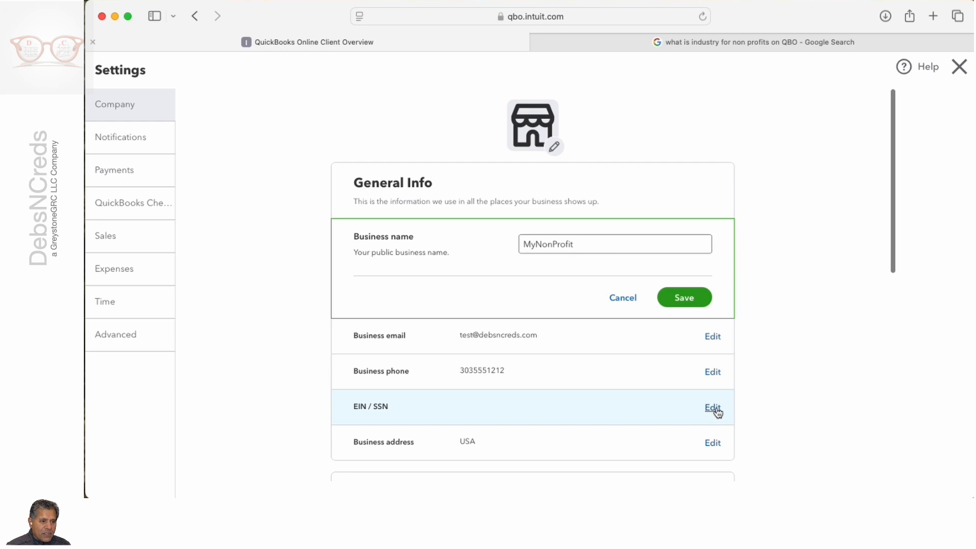
pyautogui.scroll(-10, 717, 413)
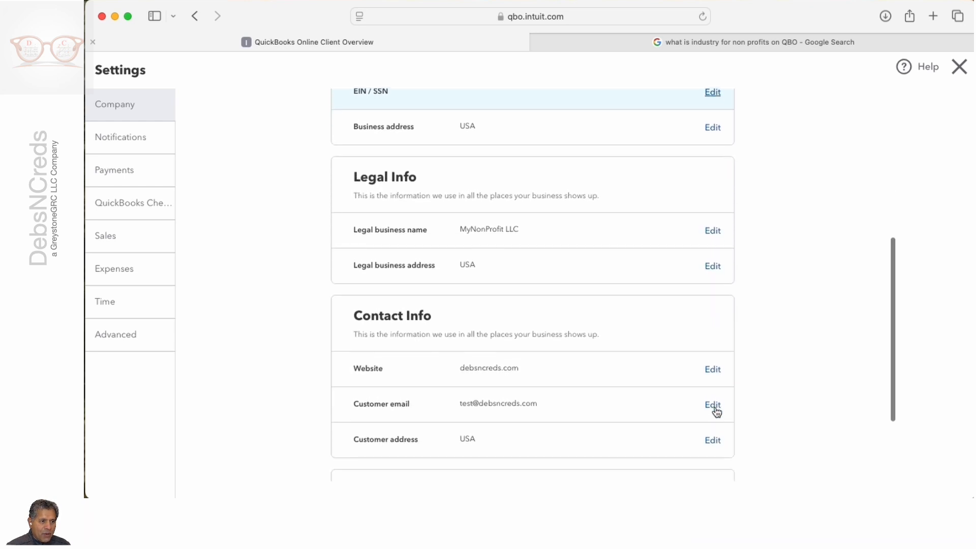
pyautogui.scroll(-4, 717, 413)
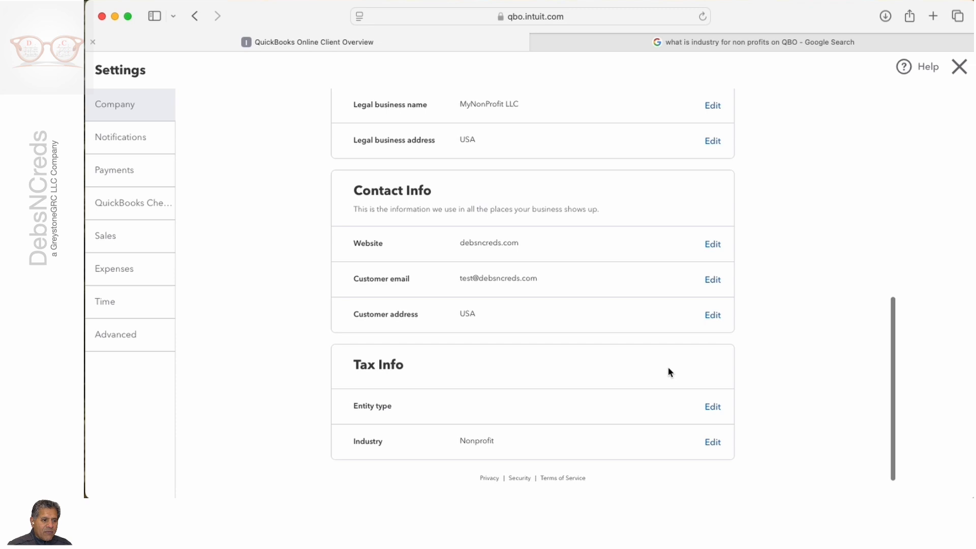
# Step: View the available entity types in the tax information, and cancel the entity type and business name edits
pyautogui.click(713, 407)
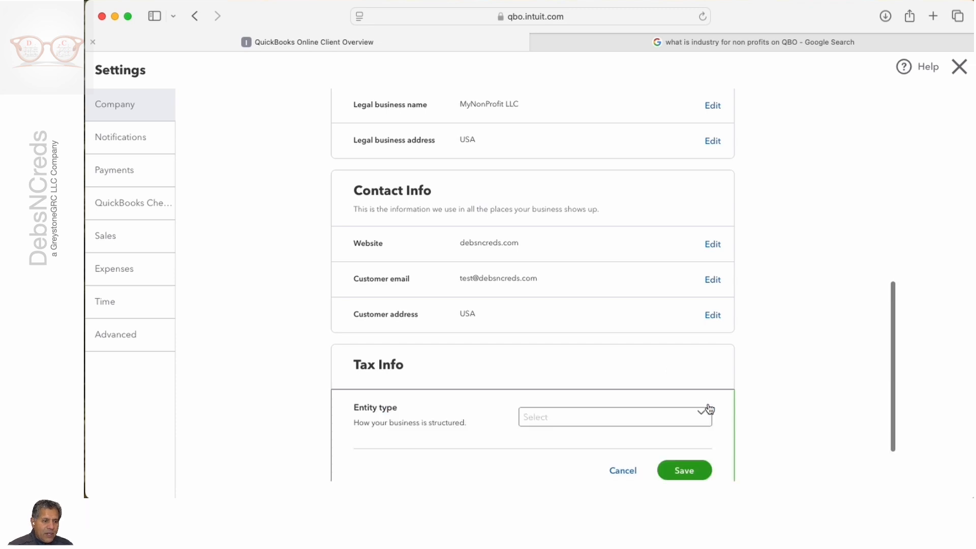
pyautogui.scroll(-2, 706, 402)
pyautogui.click(704, 353)
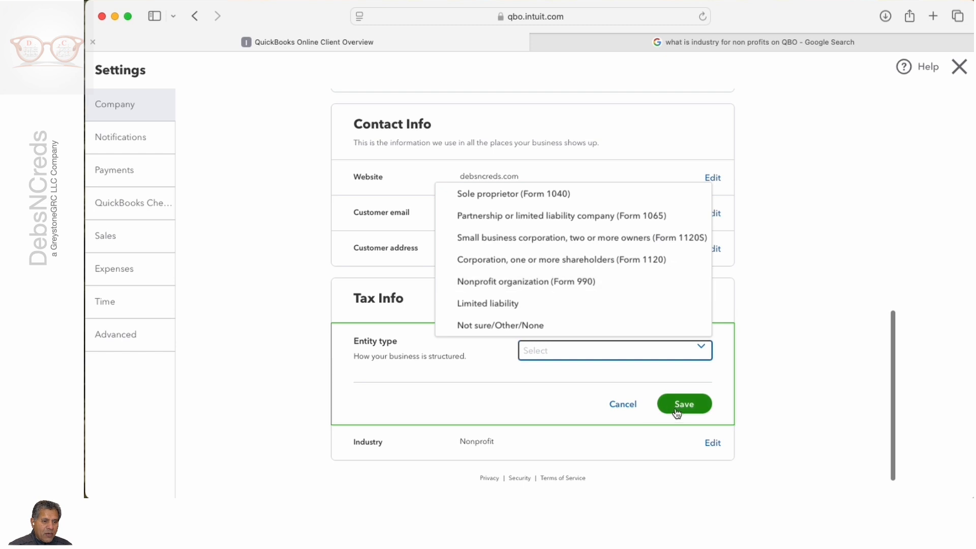
pyautogui.click(632, 407)
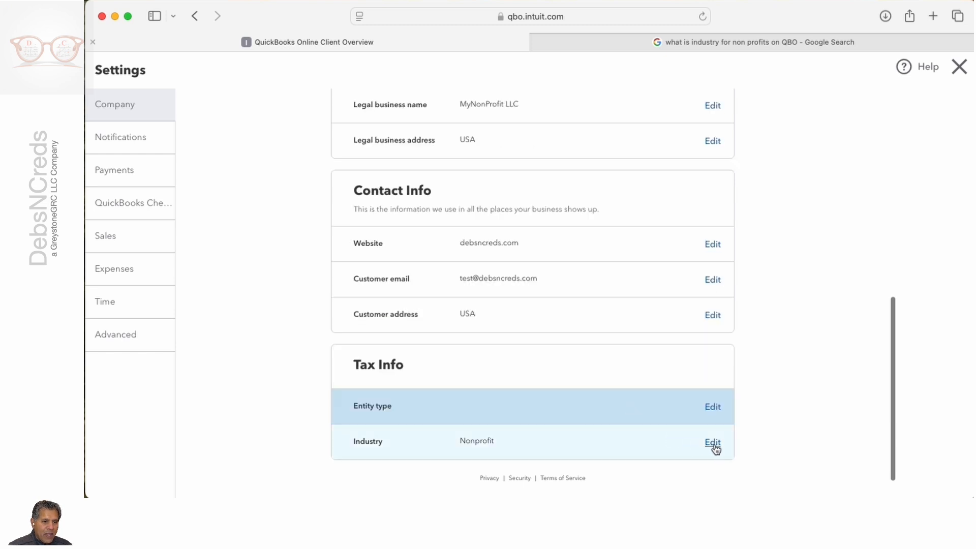
pyautogui.click(487, 438)
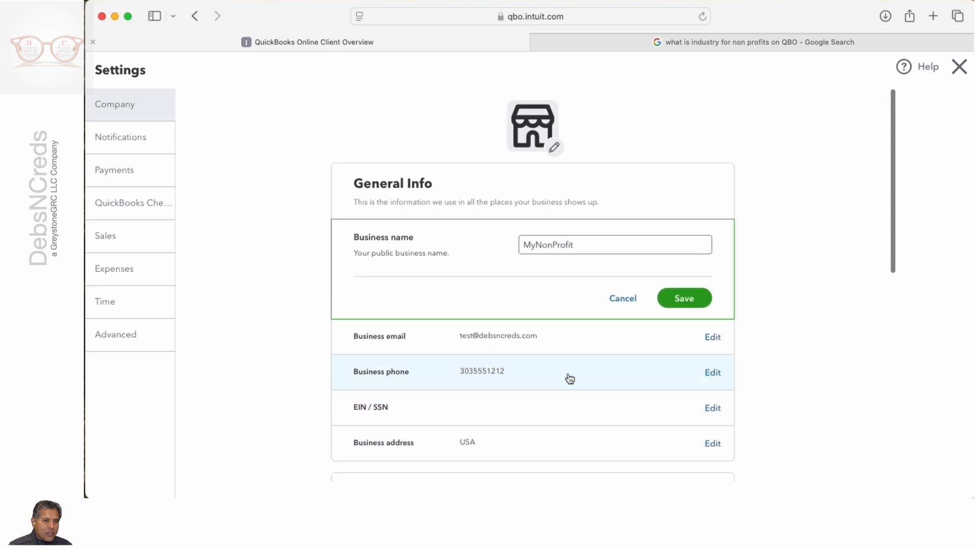
pyautogui.click(661, 300)
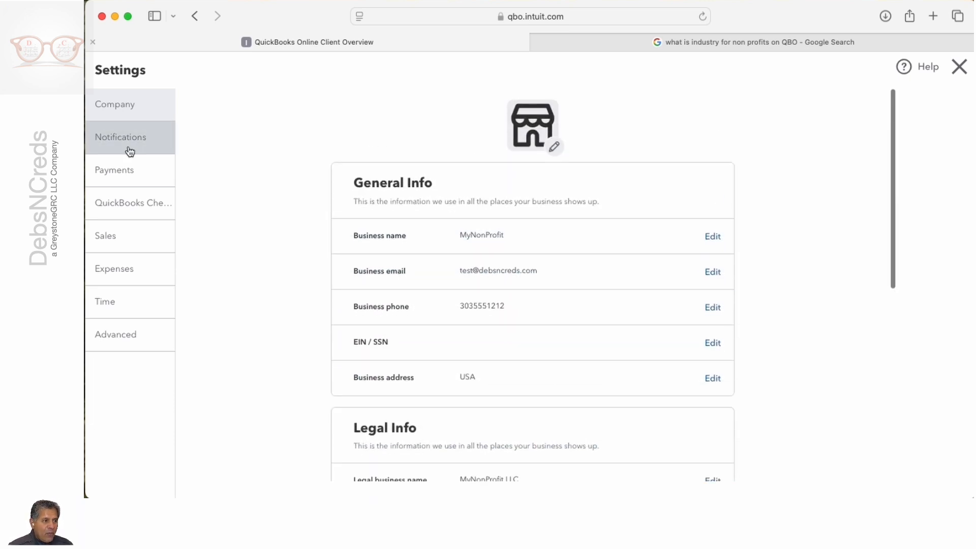
# Step: Review the Notifications, Payments and QuickBooks Checking settings
pyautogui.click(127, 147)
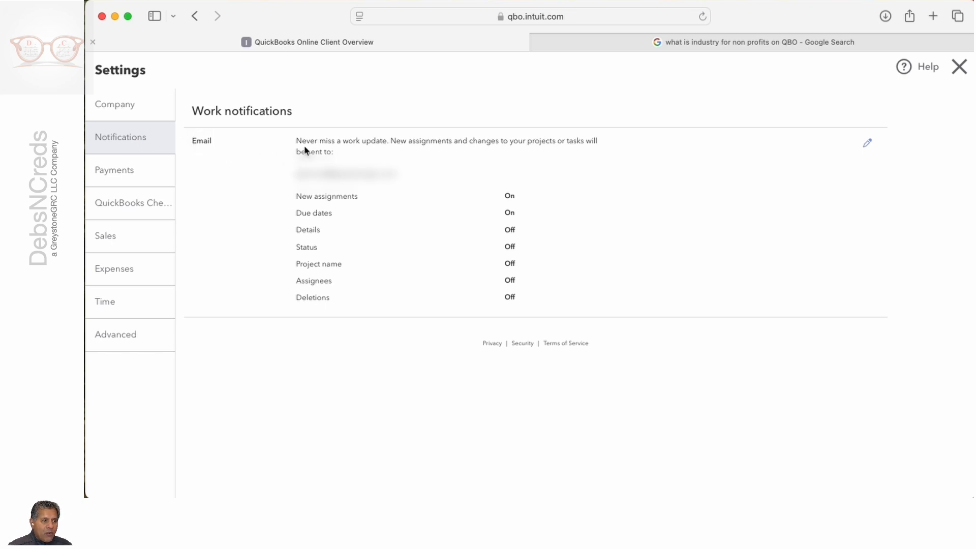
pyautogui.click(119, 175)
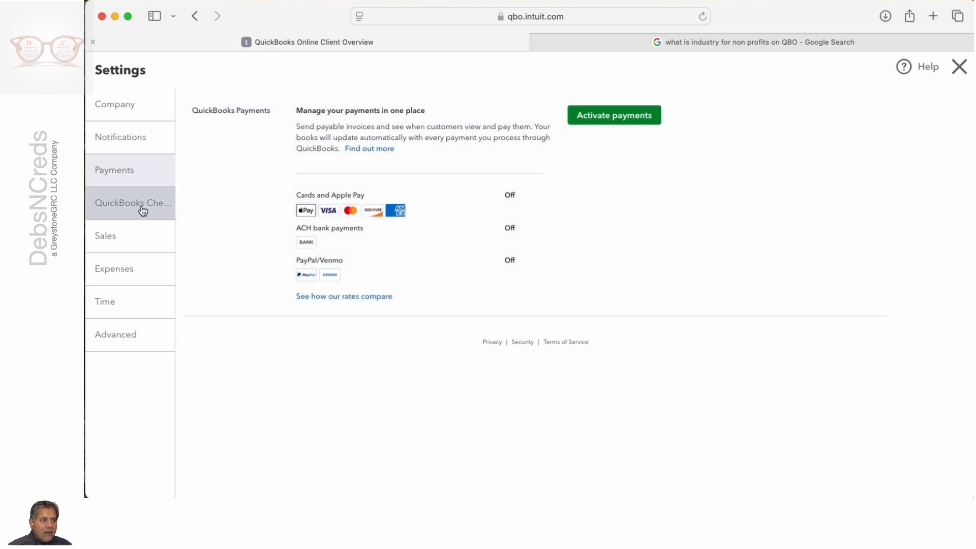
pyautogui.click(143, 210)
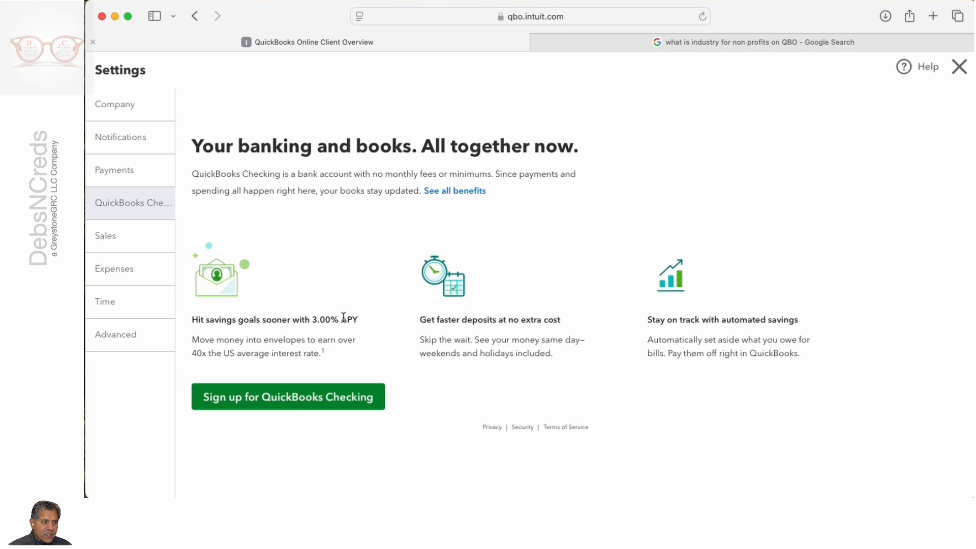
# Step: Review the Sales settings, from form customization and sales form content through late fees, reminders and statements
pyautogui.click(123, 247)
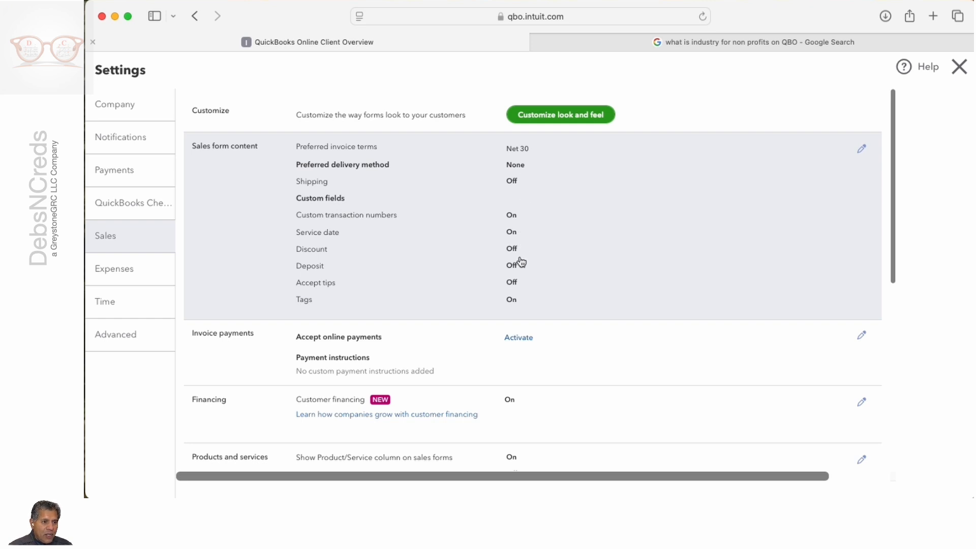
pyautogui.scroll(-2, 533, 281)
pyautogui.scroll(-7, 531, 281)
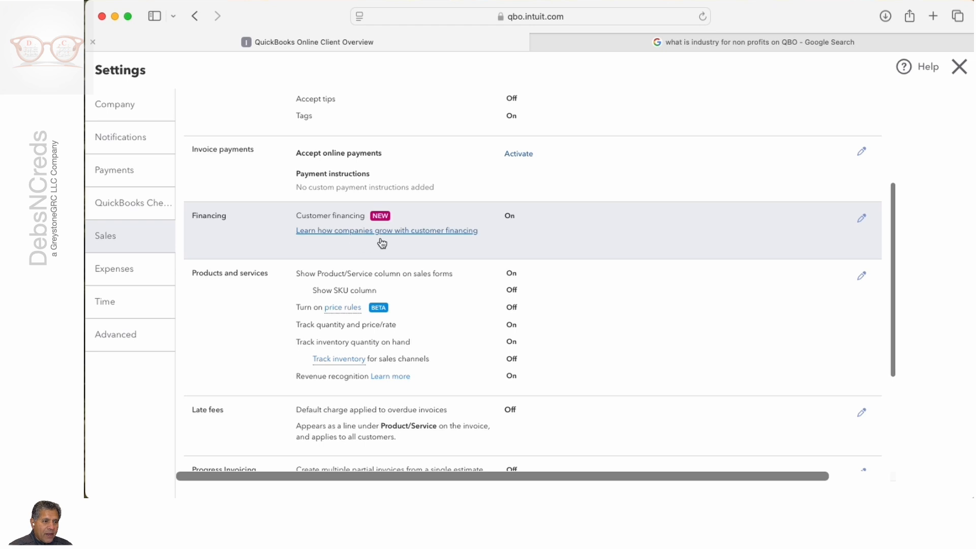
pyautogui.scroll(-5, 422, 292)
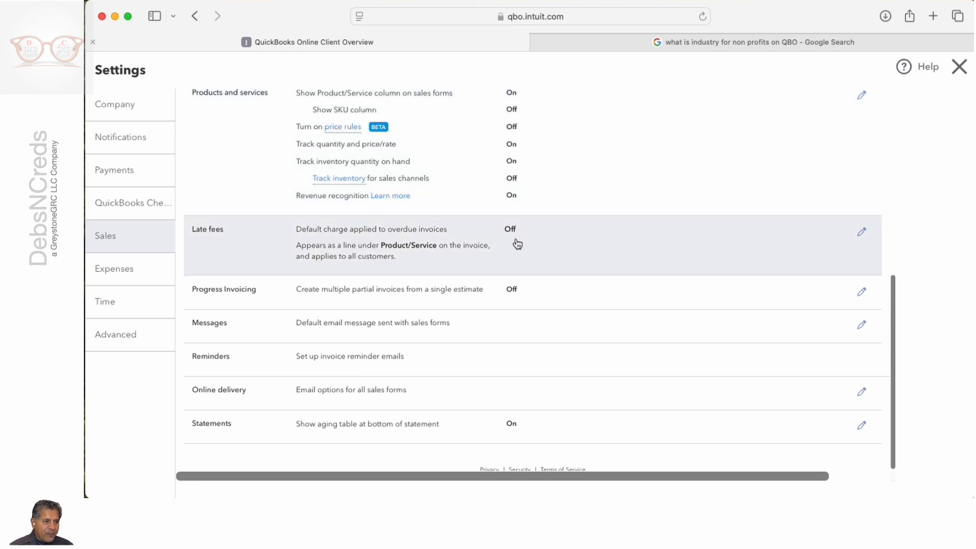
pyautogui.scroll(-1, 542, 247)
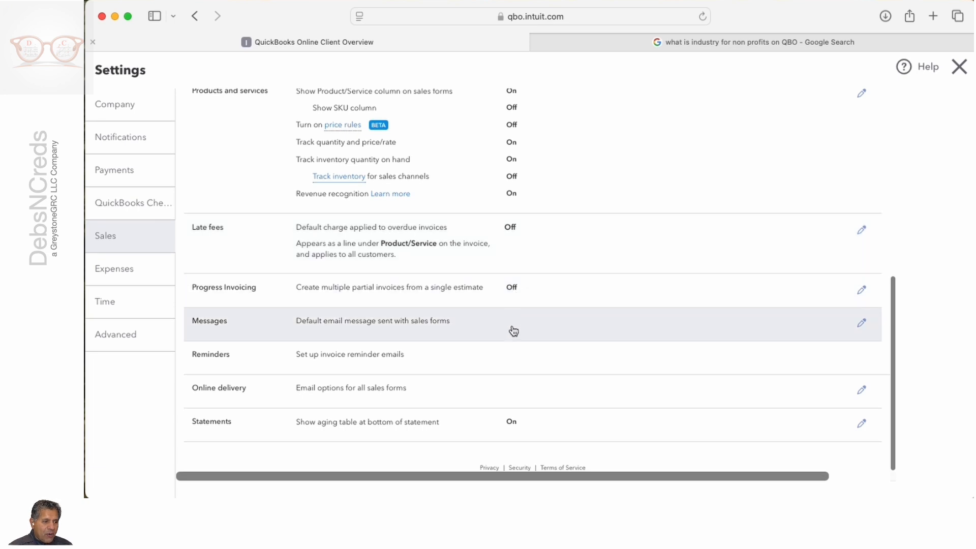
pyautogui.scroll(10, 538, 338)
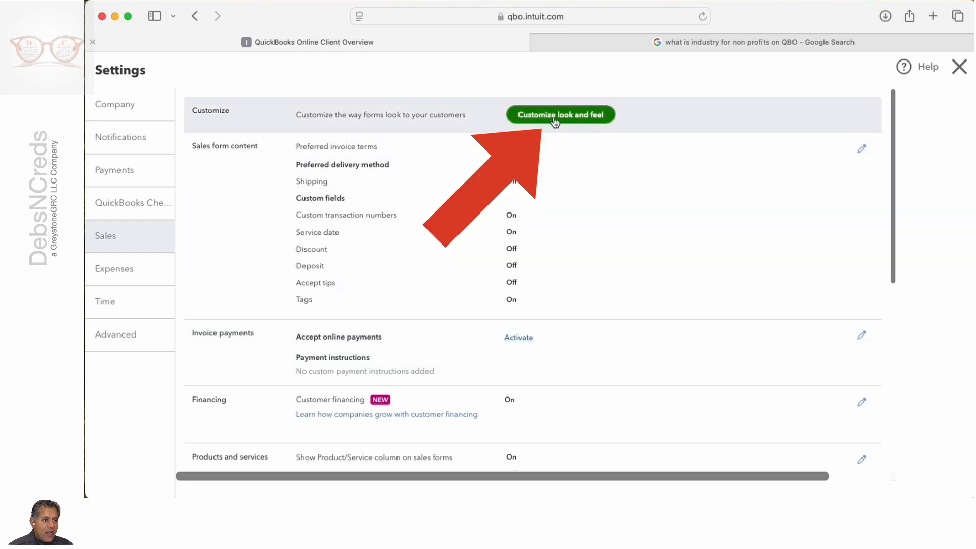
# Step: Open the Standard custom form style for editing from the sales settings and change the invoice color to bright green
pyautogui.click(555, 115)
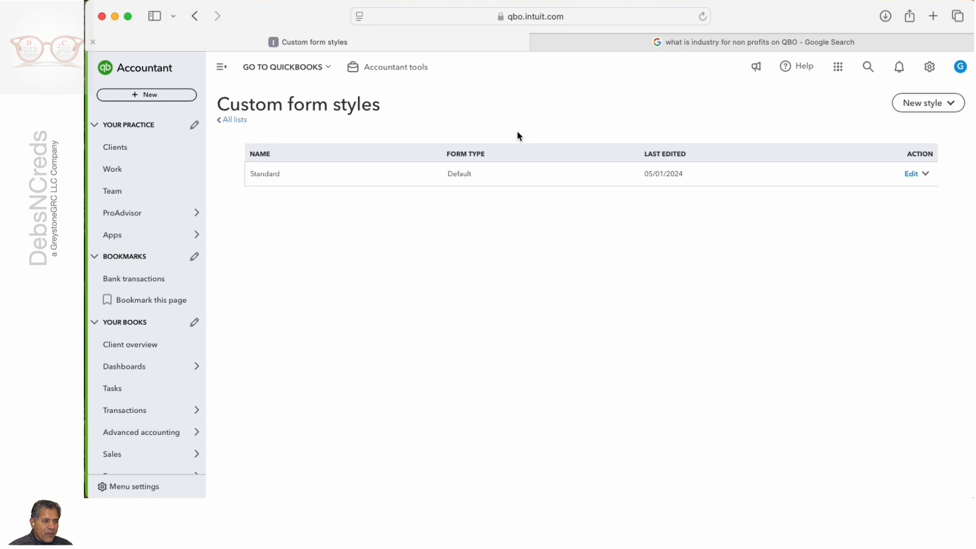
pyautogui.click(441, 181)
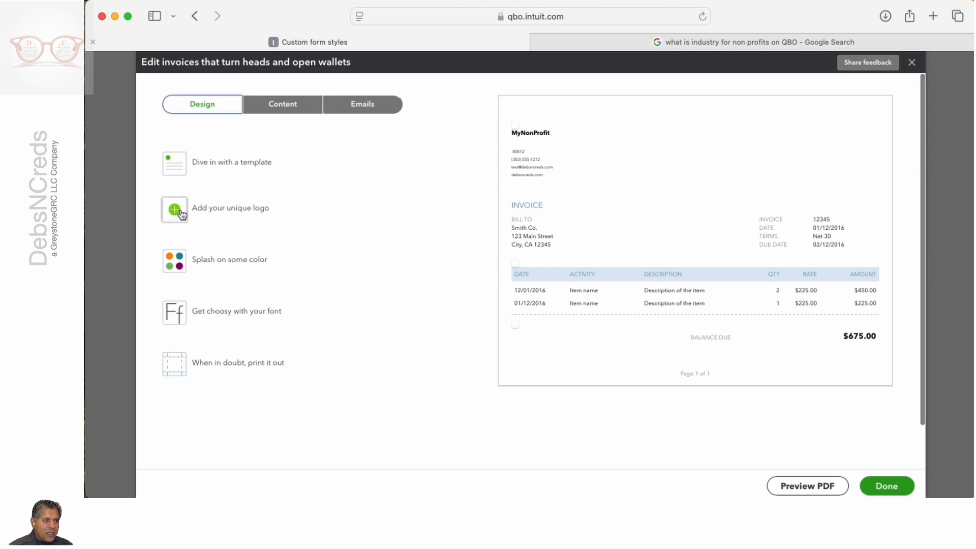
pyautogui.click(174, 262)
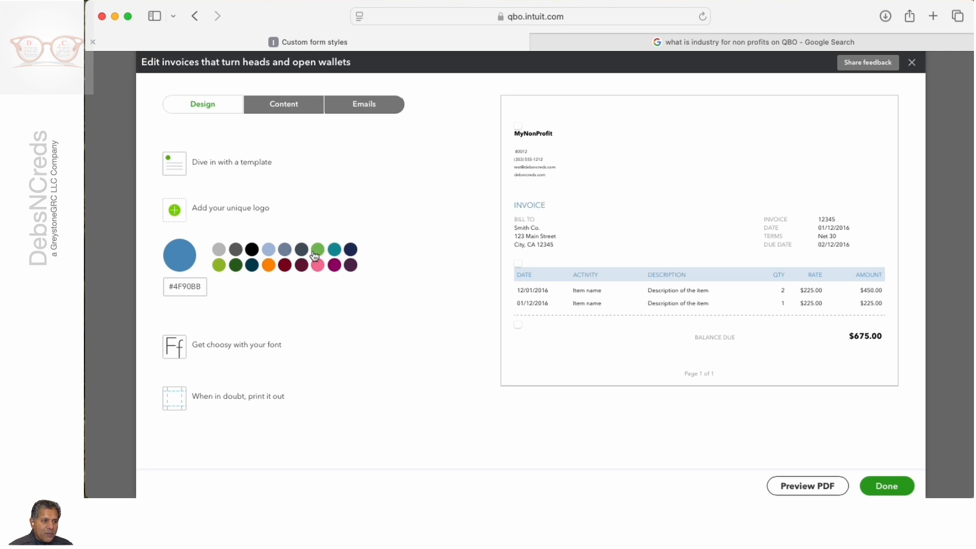
pyautogui.click(269, 251)
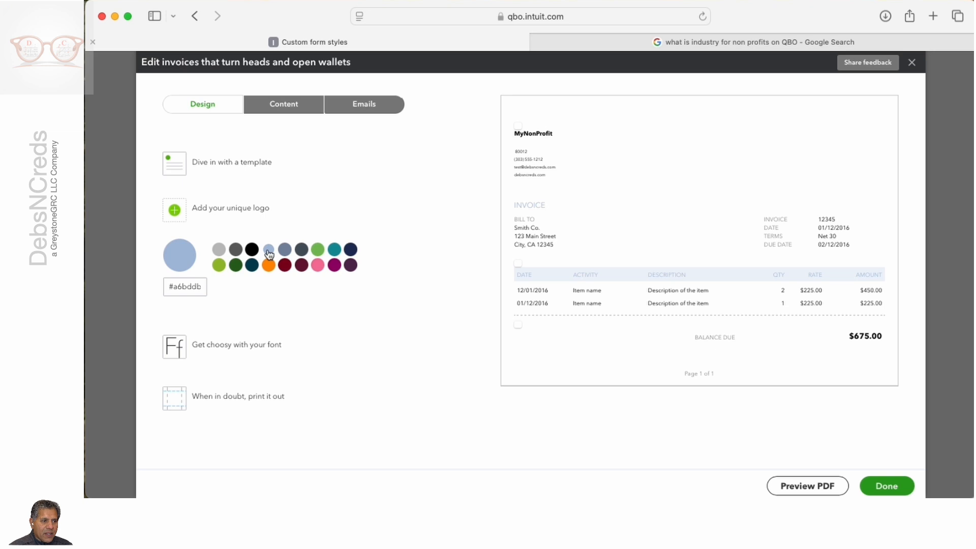
pyautogui.click(317, 251)
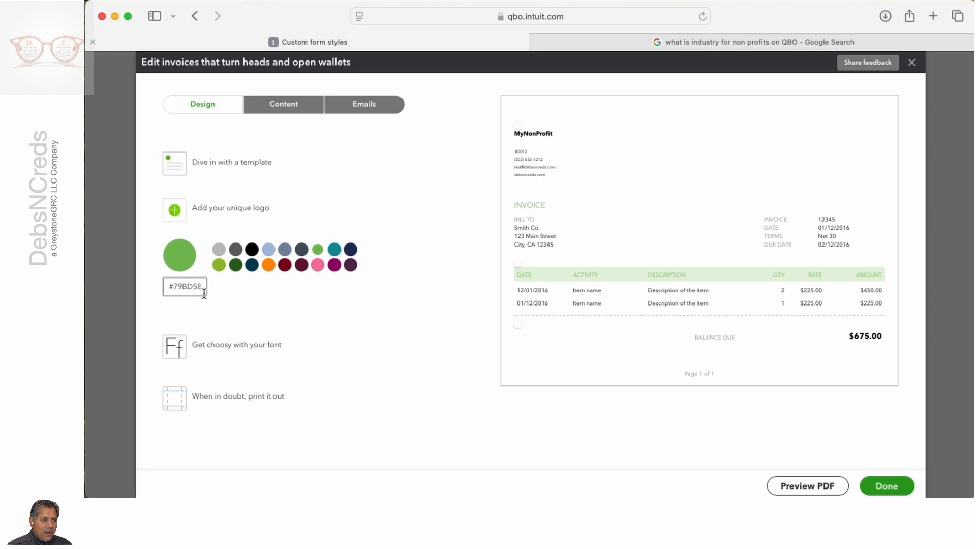
# Step: Set the invoice font to Times New Roman and switch the invoice template to Airy classic
pyautogui.click(175, 349)
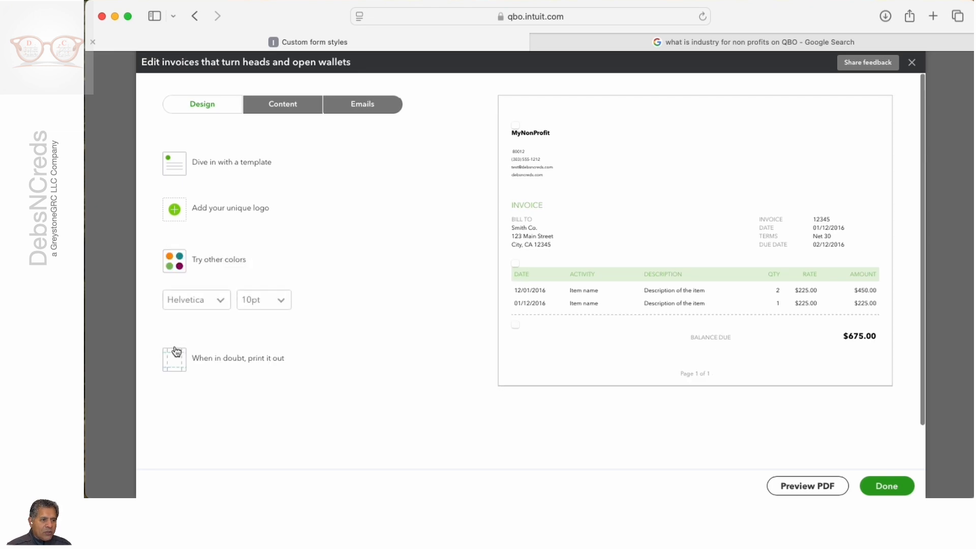
pyautogui.click(222, 303)
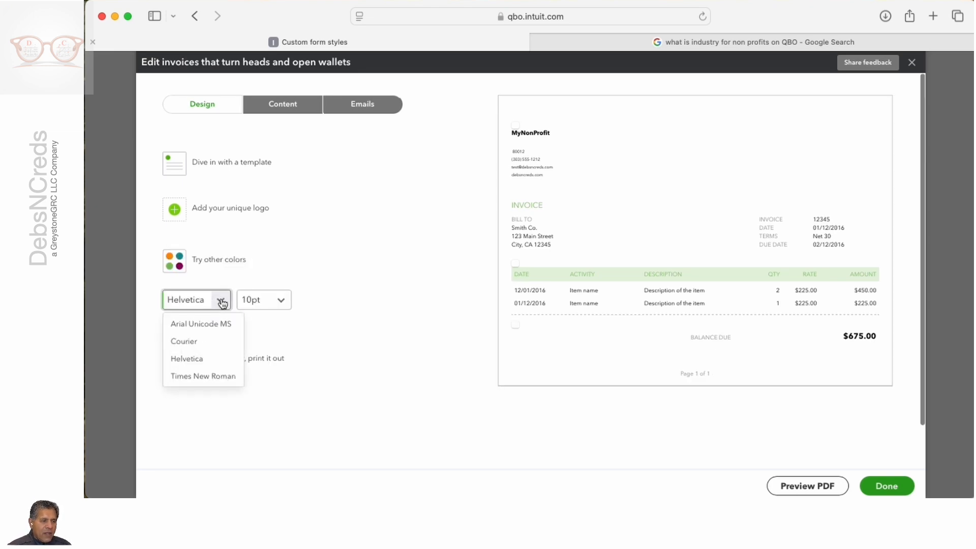
pyautogui.click(204, 378)
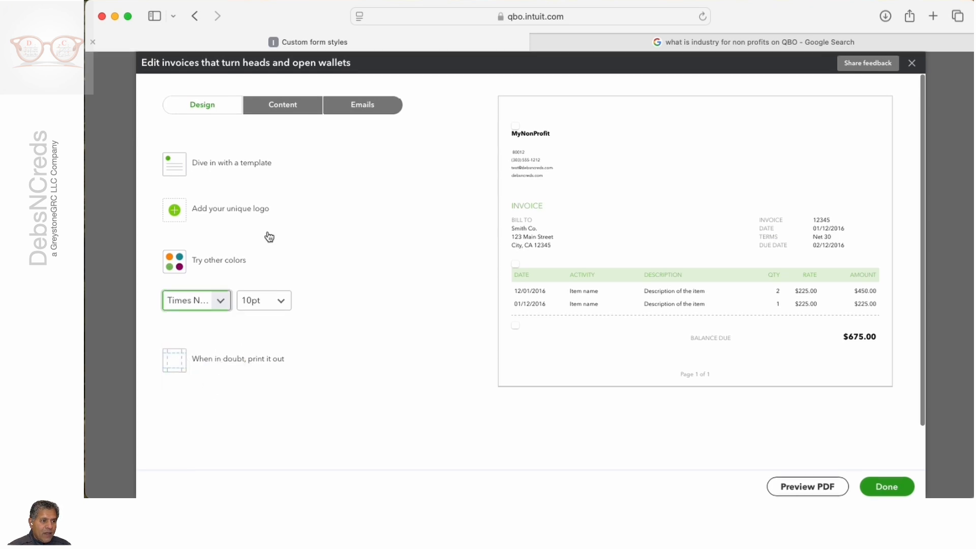
pyautogui.click(176, 166)
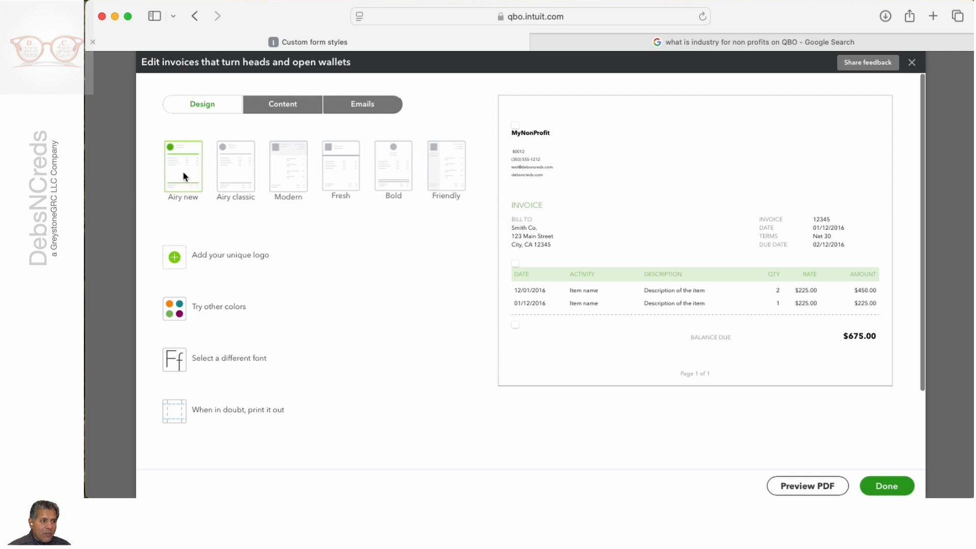
pyautogui.click(230, 173)
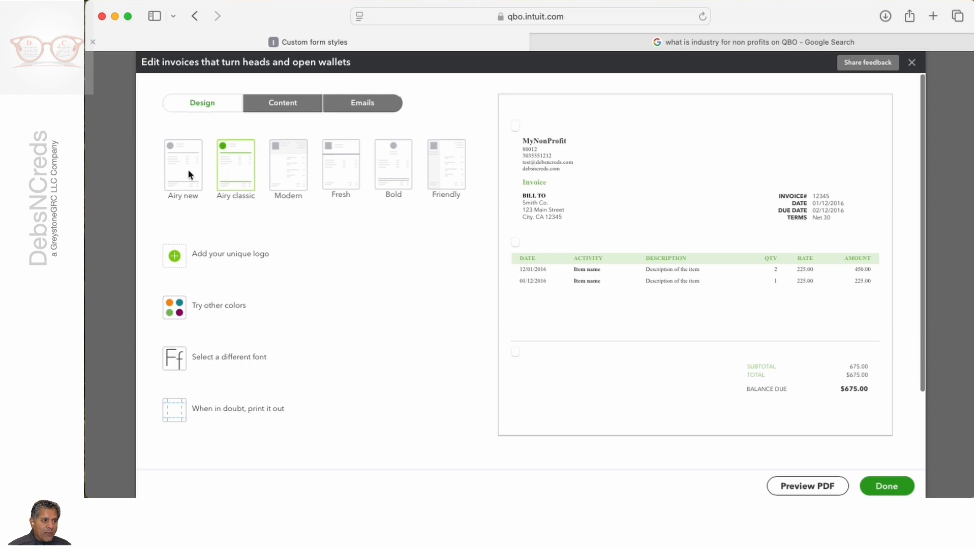
# Step: Upload Logo_DebsNCreds.jpg from the Resources folder inside DebsNCreds on the SabrentXTRNL drive and save it as the invoice logo
pyautogui.click(174, 256)
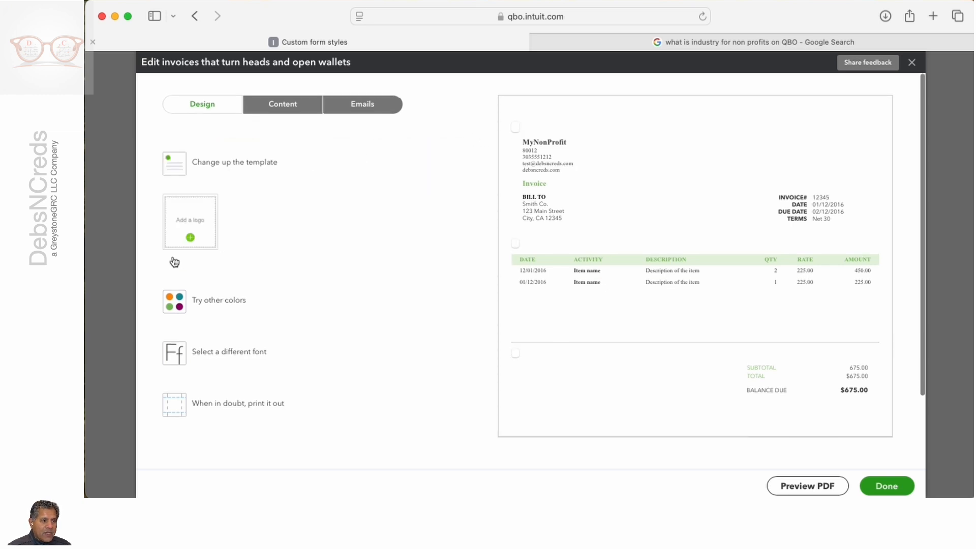
pyautogui.click(191, 238)
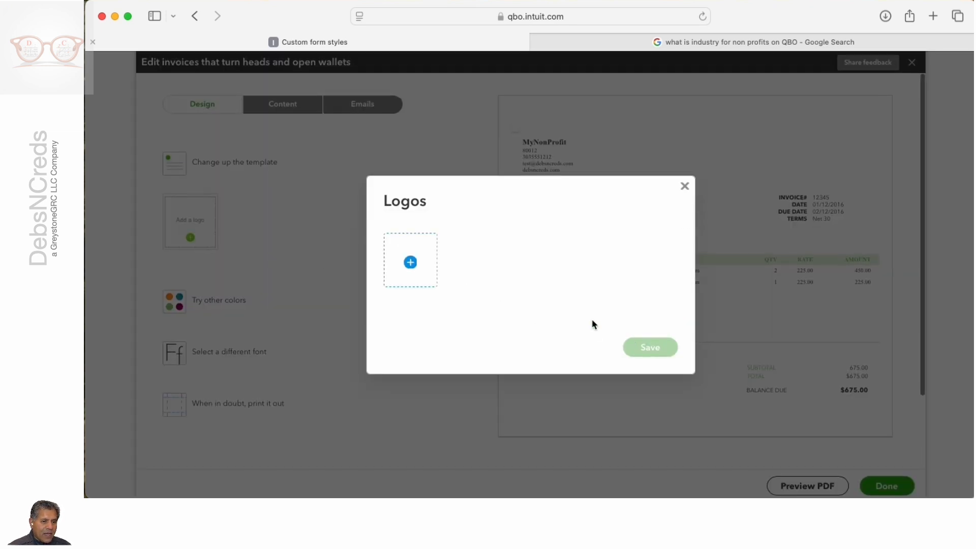
pyautogui.click(413, 270)
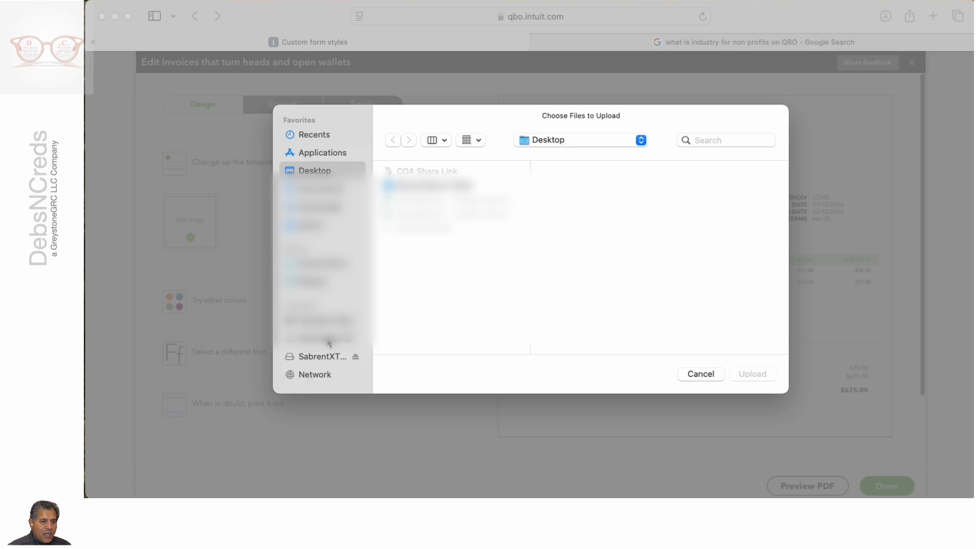
pyautogui.click(325, 356)
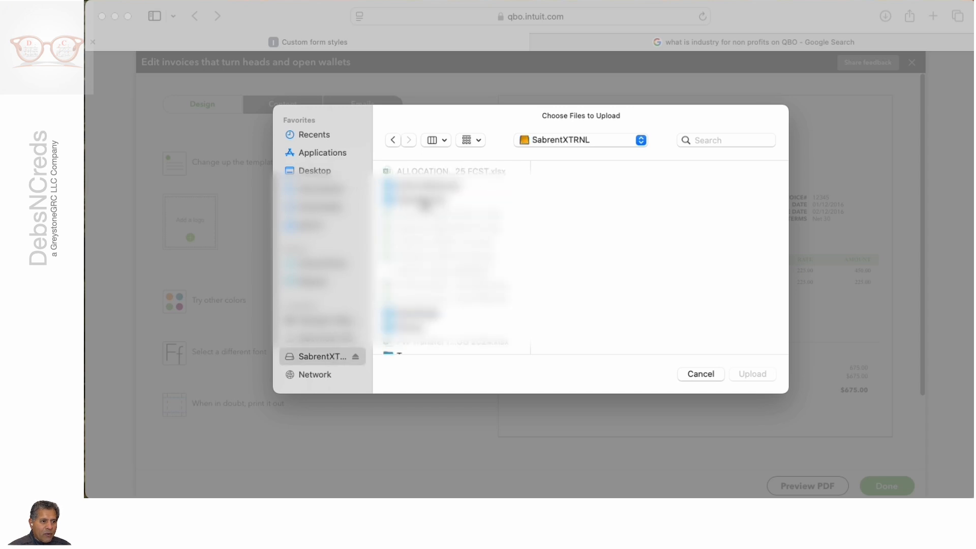
pyautogui.click(426, 202)
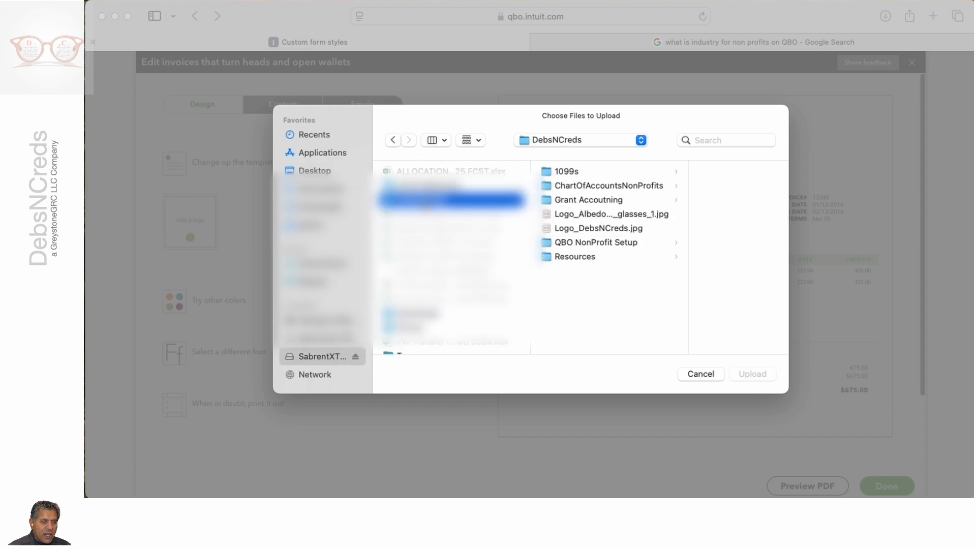
pyautogui.click(577, 258)
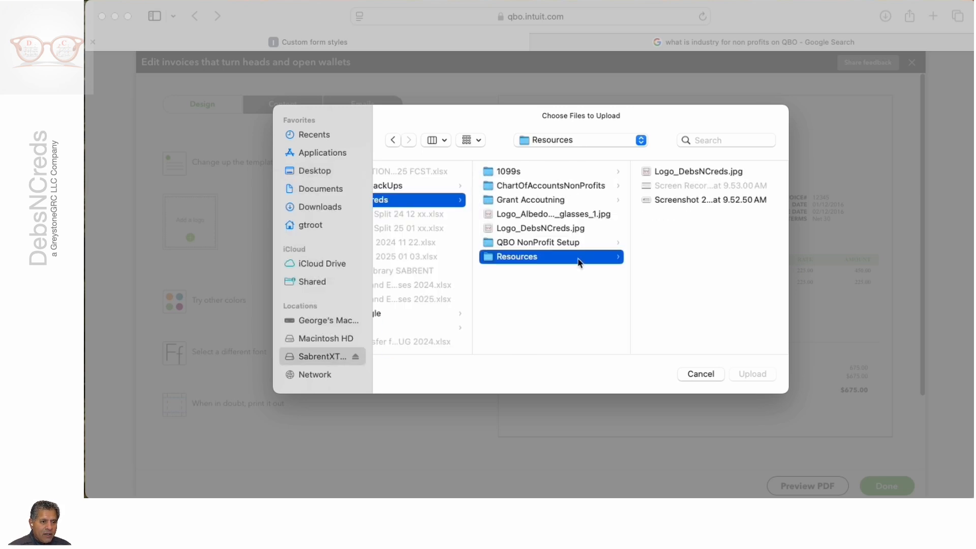
pyautogui.click(674, 172)
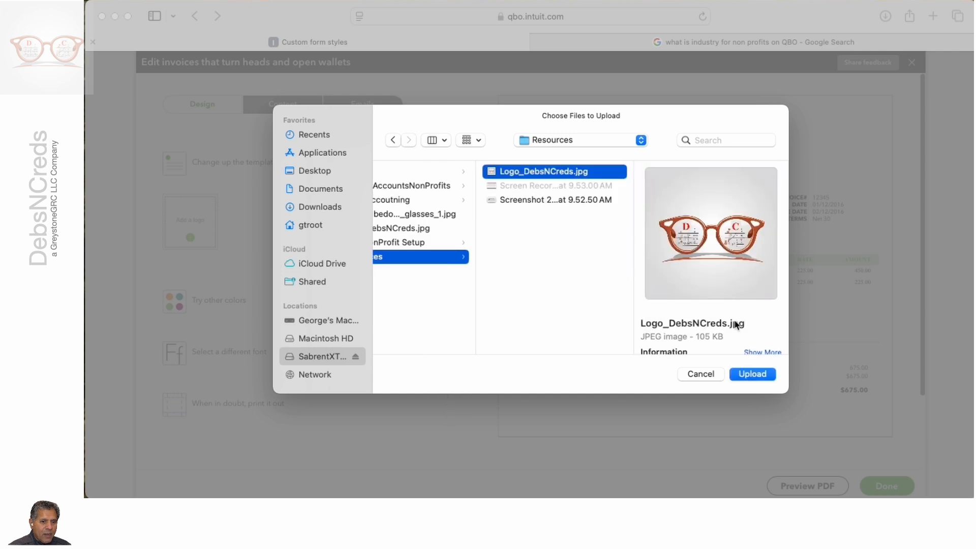
pyautogui.click(753, 374)
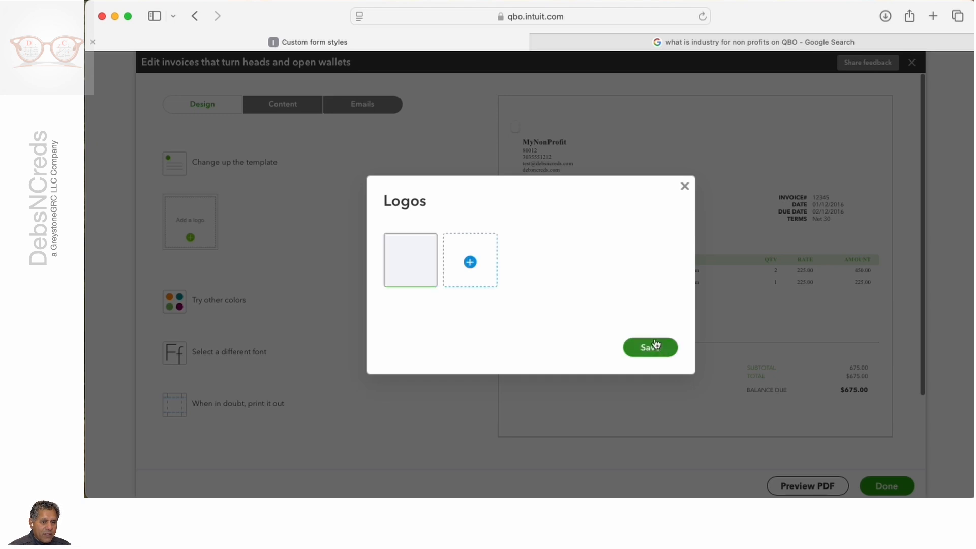
pyautogui.click(655, 350)
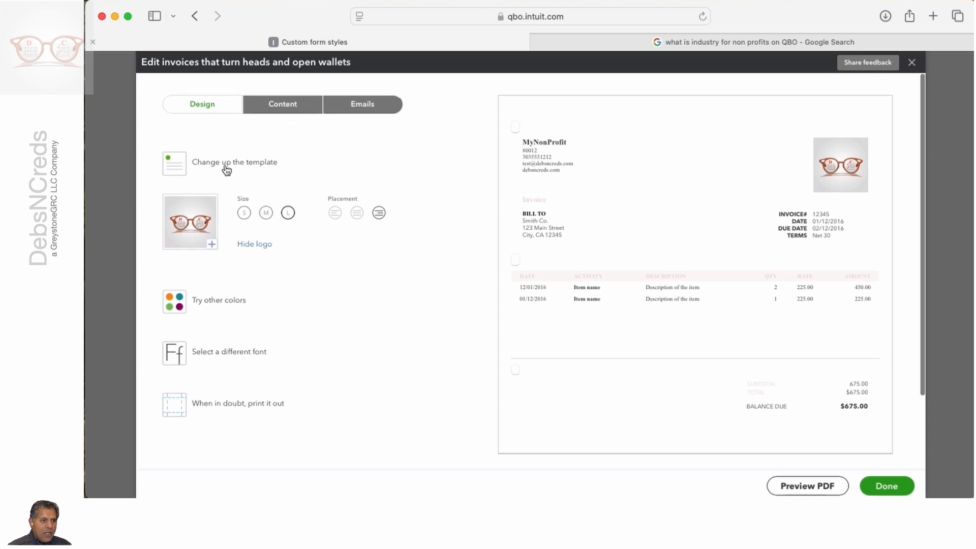
# Step: Preview the Modern, Fresh, Bold and Friendly invoice templates and return to Airy classic
pyautogui.click(179, 167)
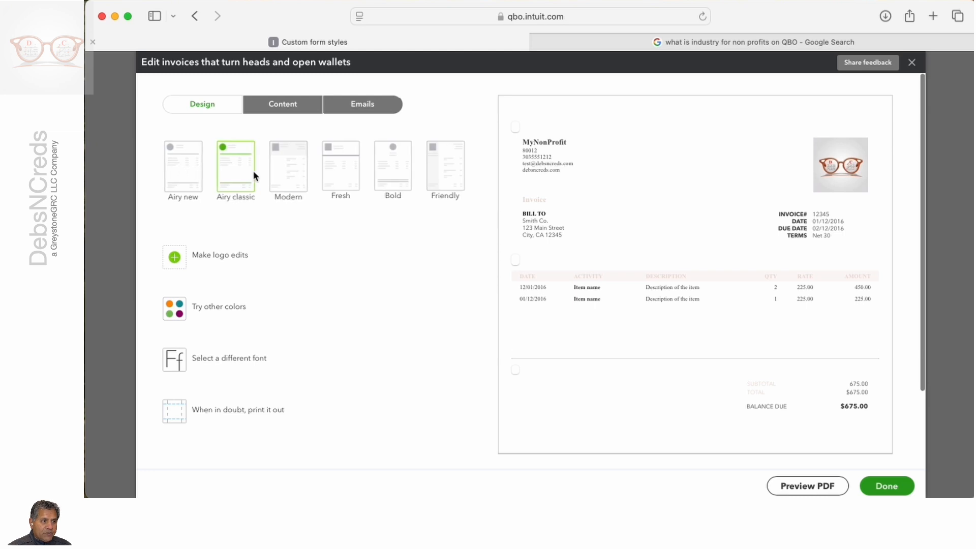
pyautogui.click(282, 174)
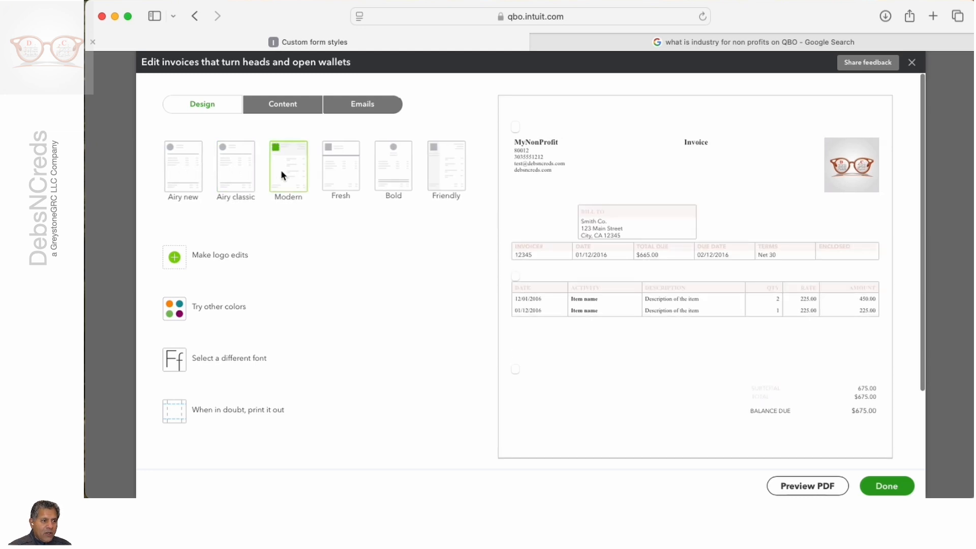
pyautogui.click(345, 168)
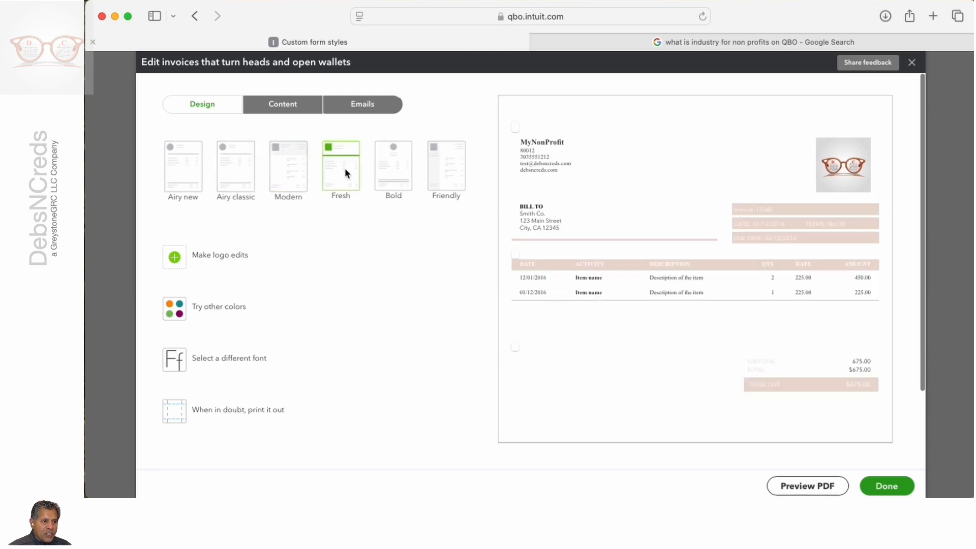
pyautogui.click(392, 165)
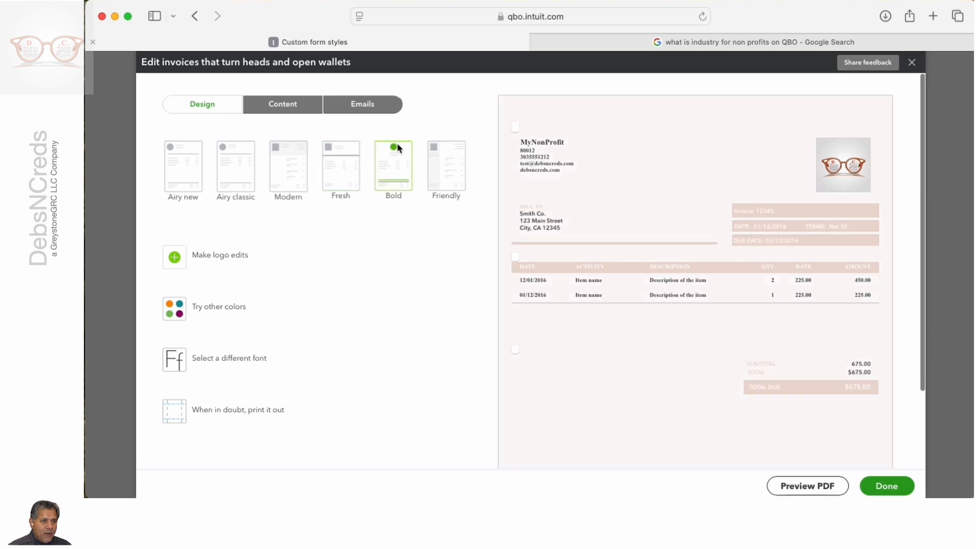
pyautogui.click(449, 175)
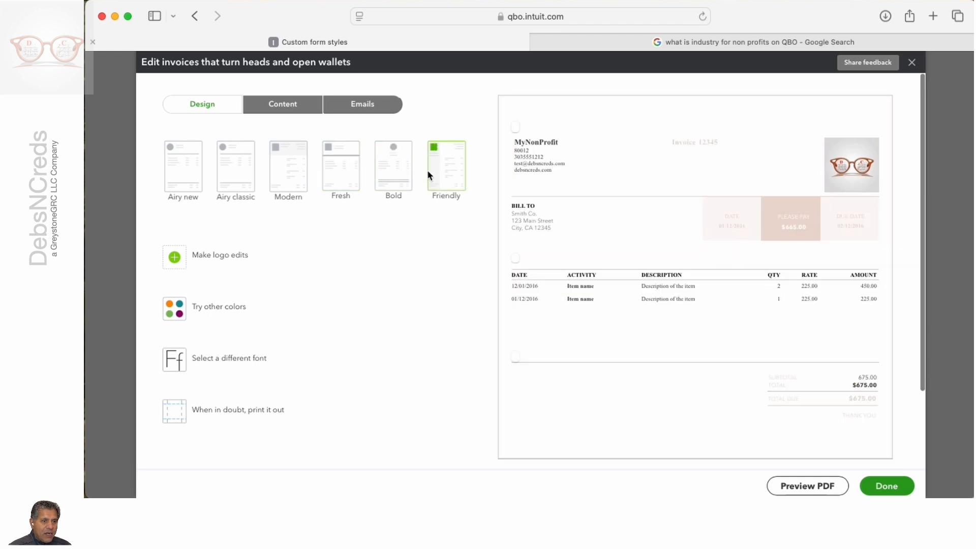
pyautogui.click(412, 169)
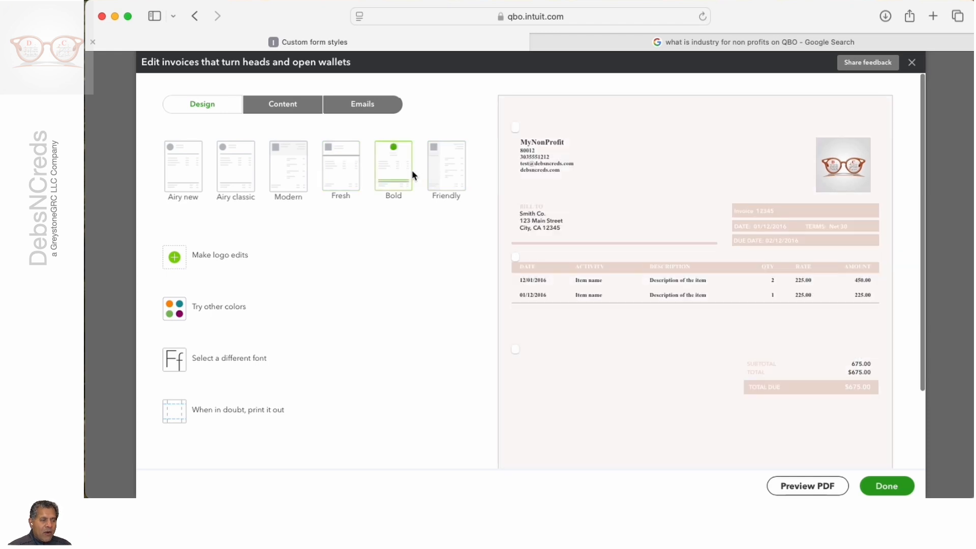
pyautogui.click(438, 169)
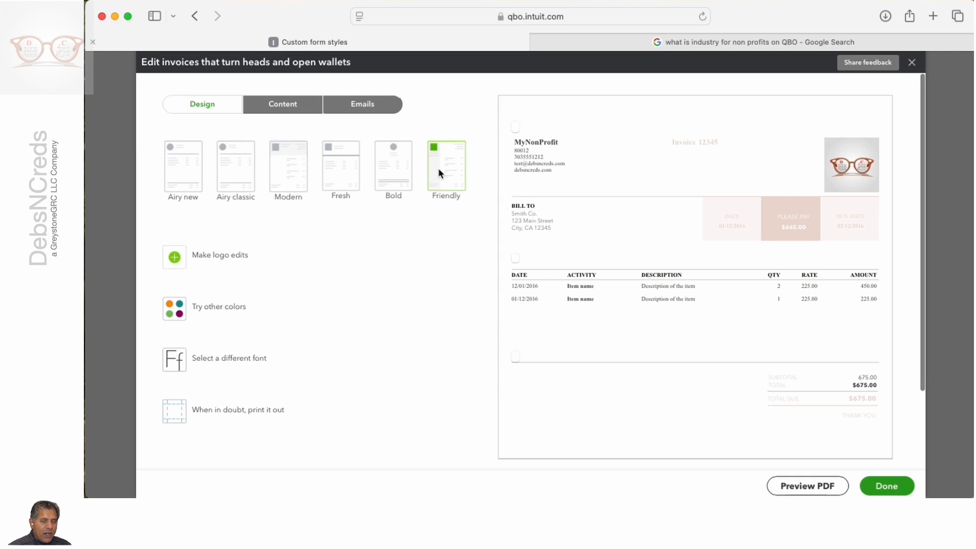
pyautogui.click(235, 174)
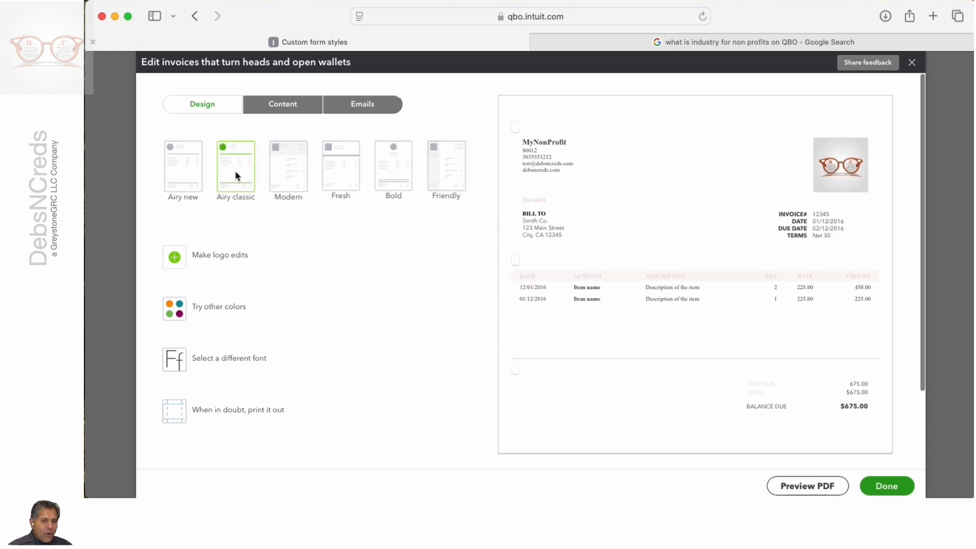
# Step: Review the invoice's editable content sections and its email settings, including the standard email subject, greeting and message
pyautogui.click(303, 113)
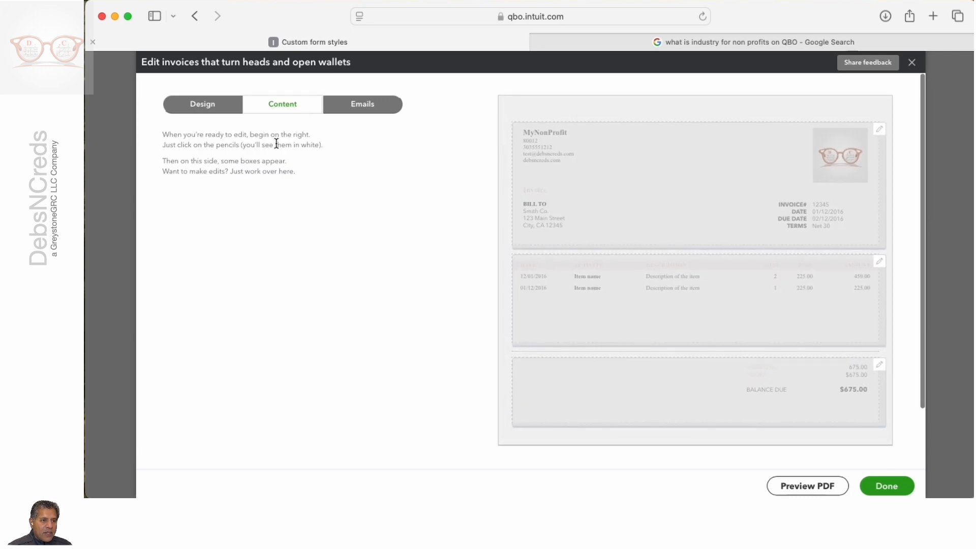
pyautogui.click(366, 106)
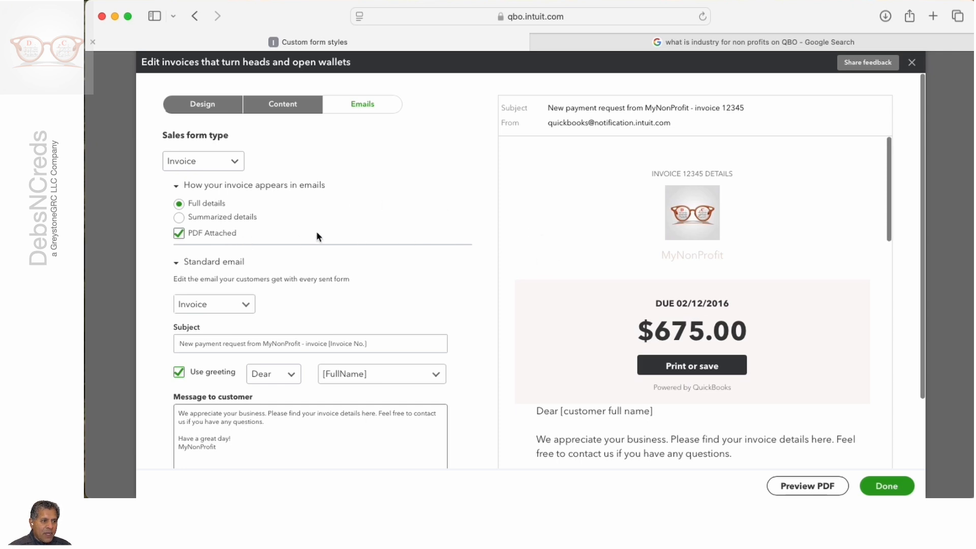
pyautogui.scroll(-3, 324, 227)
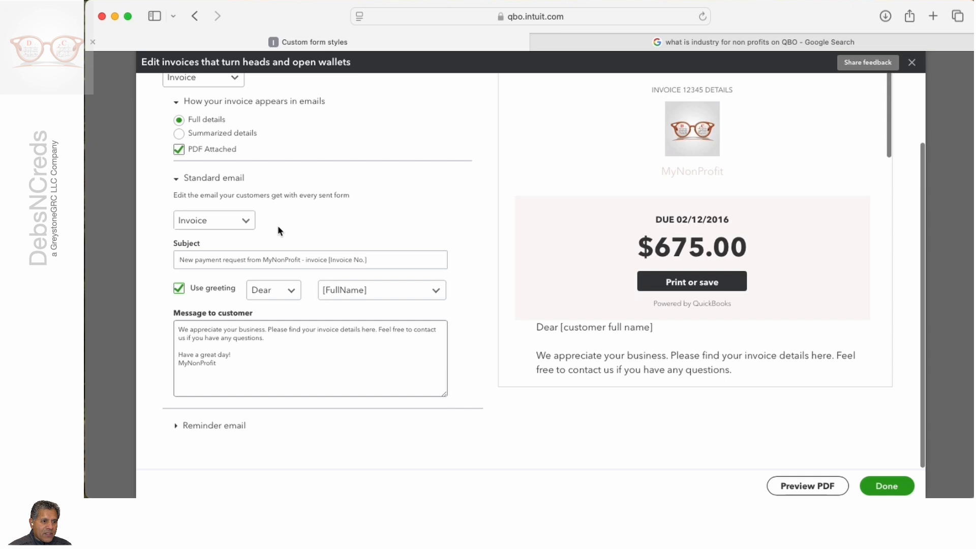
pyautogui.scroll(3, 278, 229)
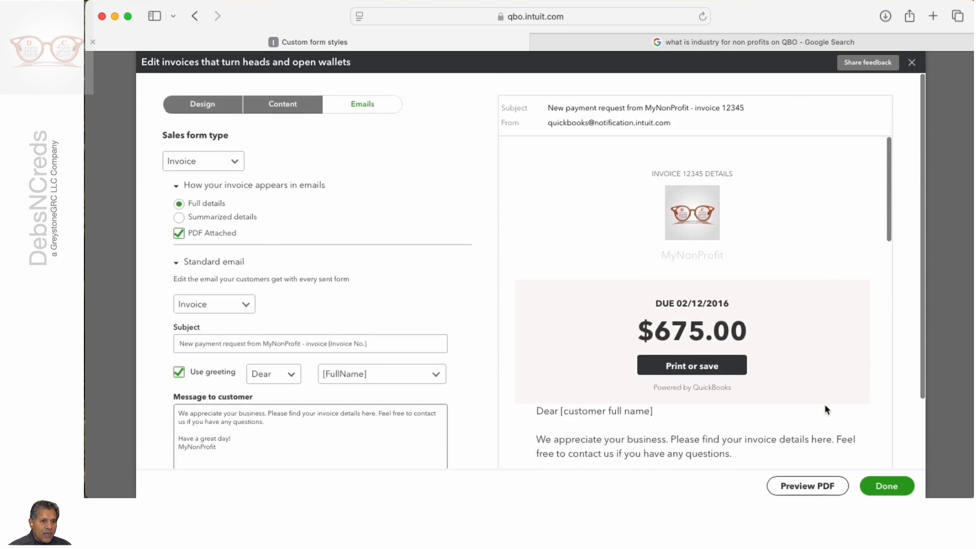
# Step: Preview the invoice as a PDF, return to the form editor and exit it without saving the changes
pyautogui.click(800, 480)
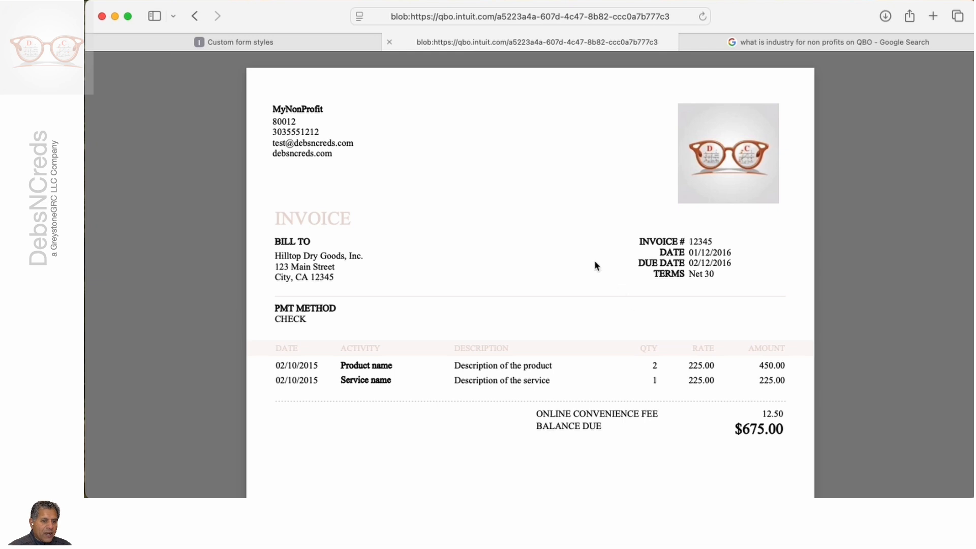
pyautogui.click(347, 40)
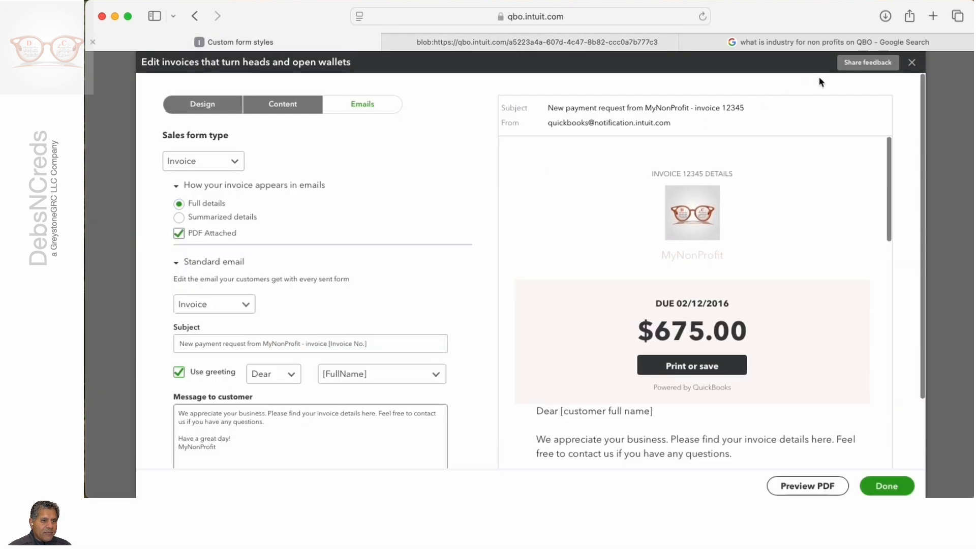
pyautogui.click(912, 62)
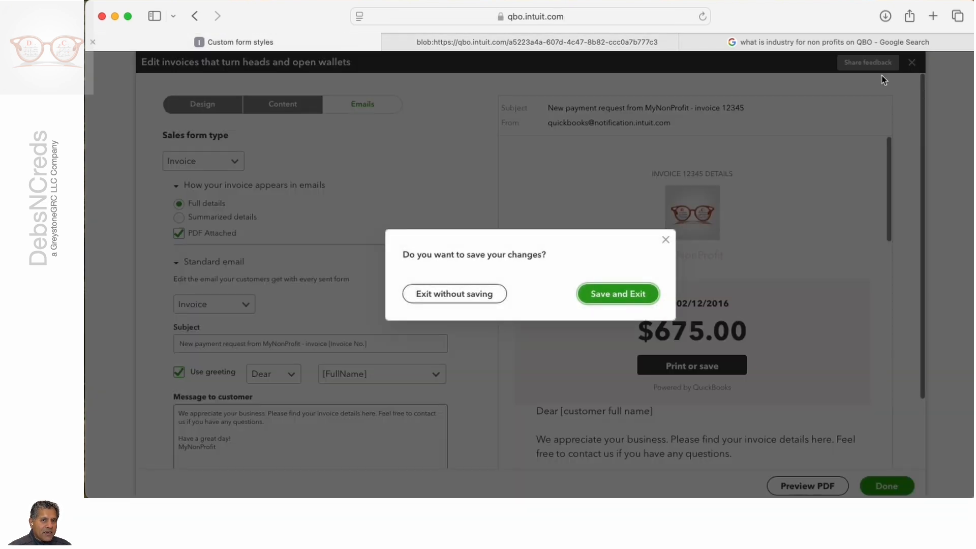
pyautogui.click(459, 295)
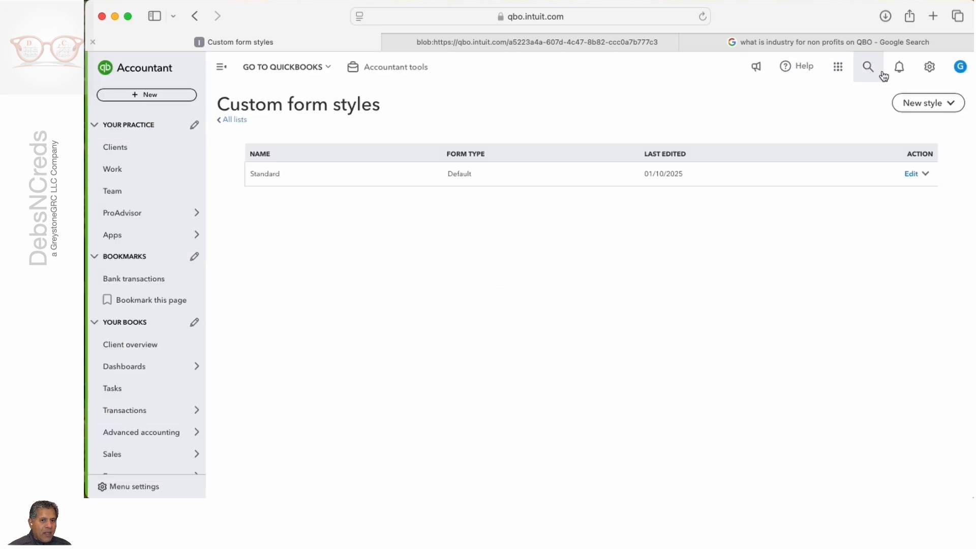
# Step: Open the company settings and review the Expenses settings for bills, purchase orders and messages
pyautogui.click(930, 68)
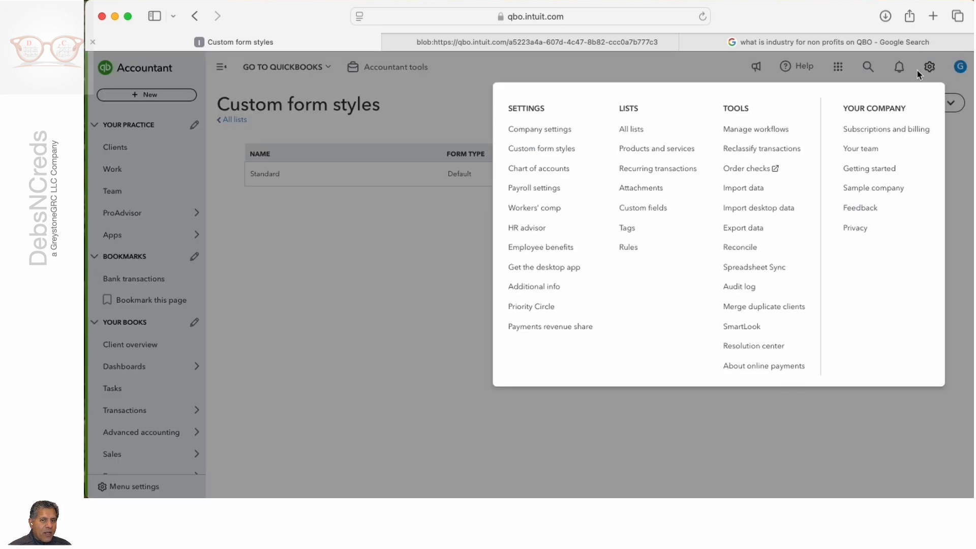
pyautogui.click(516, 133)
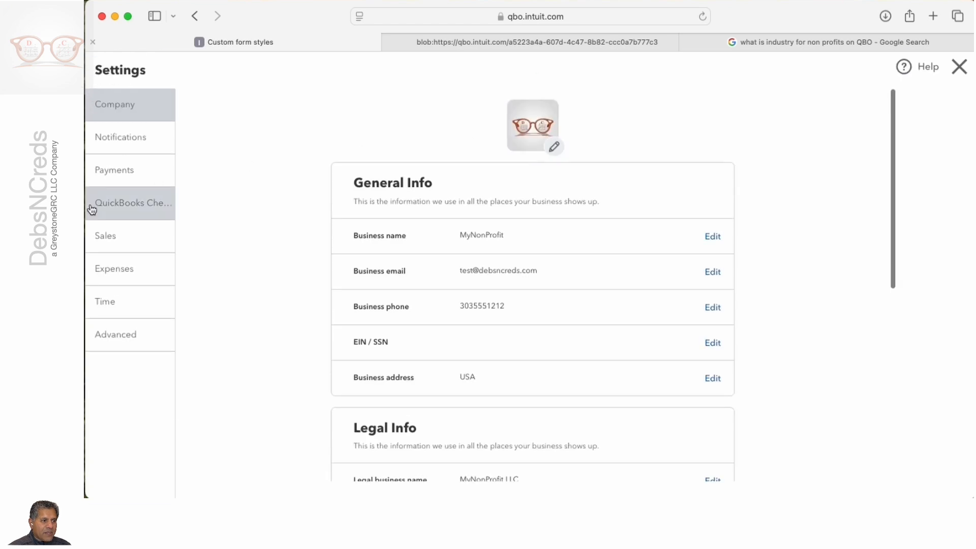
pyautogui.click(107, 271)
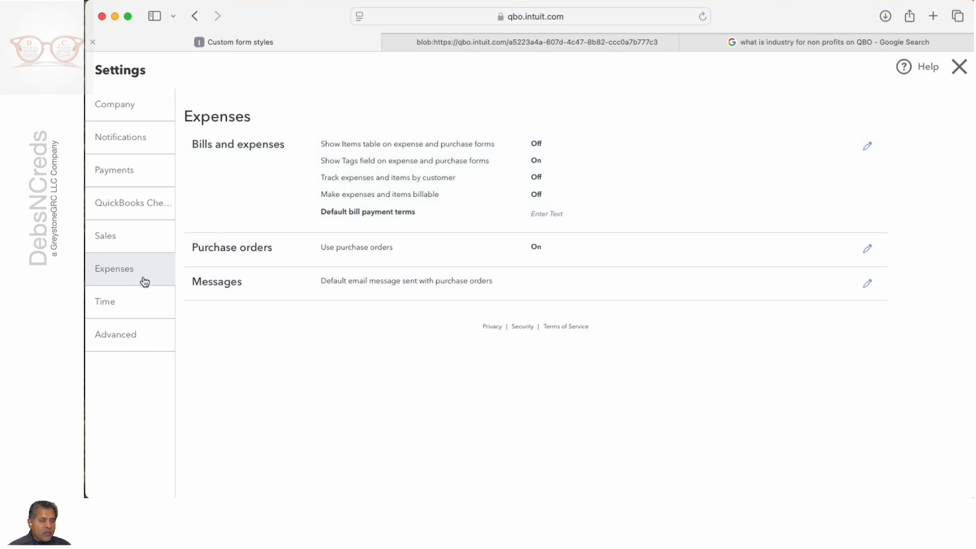
# Step: Set the customer label to Donors in the Advanced company settings and save it
pyautogui.click(126, 333)
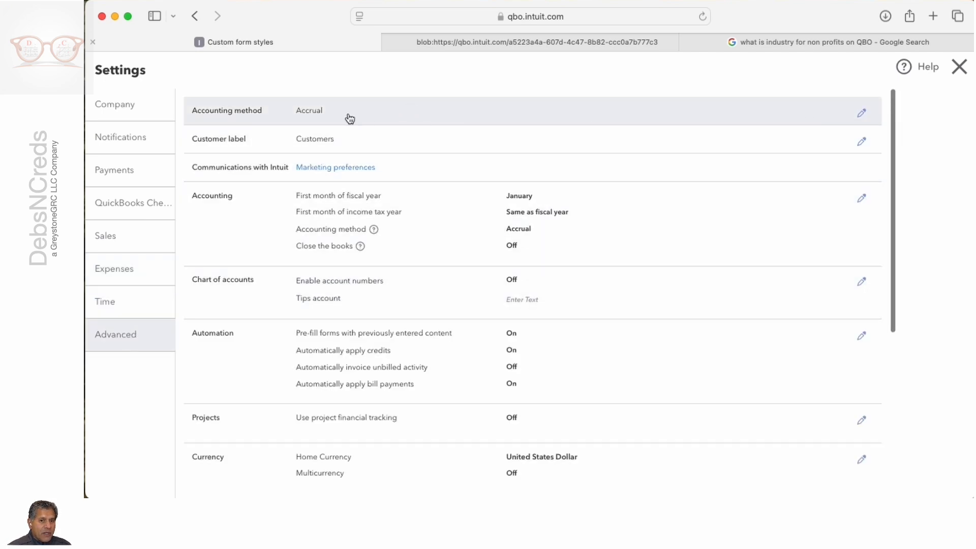
pyautogui.click(861, 143)
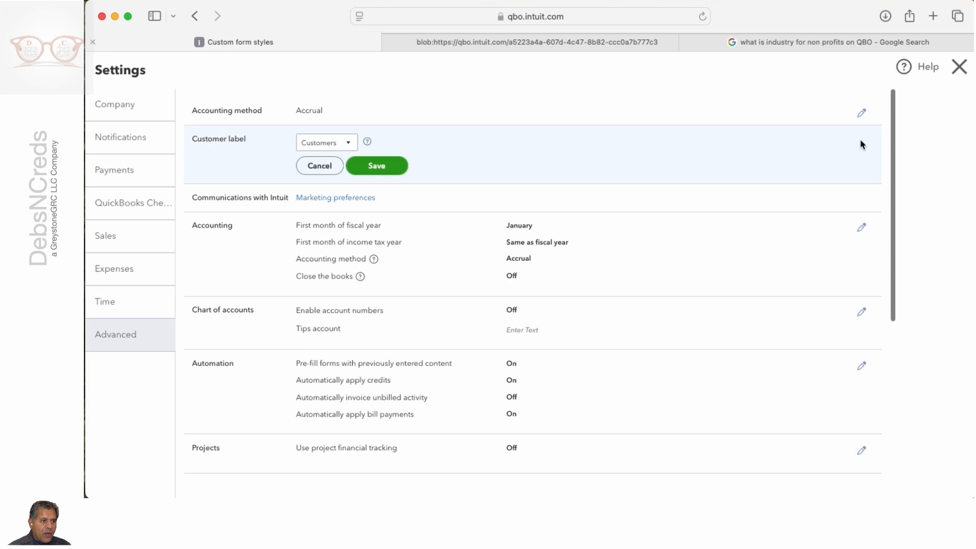
pyautogui.click(348, 146)
pyautogui.click(323, 195)
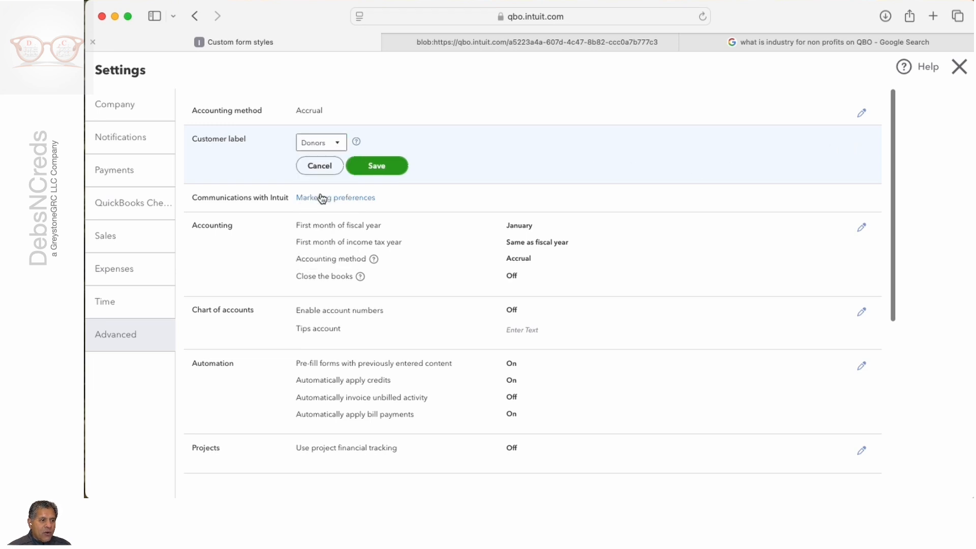
pyautogui.click(379, 166)
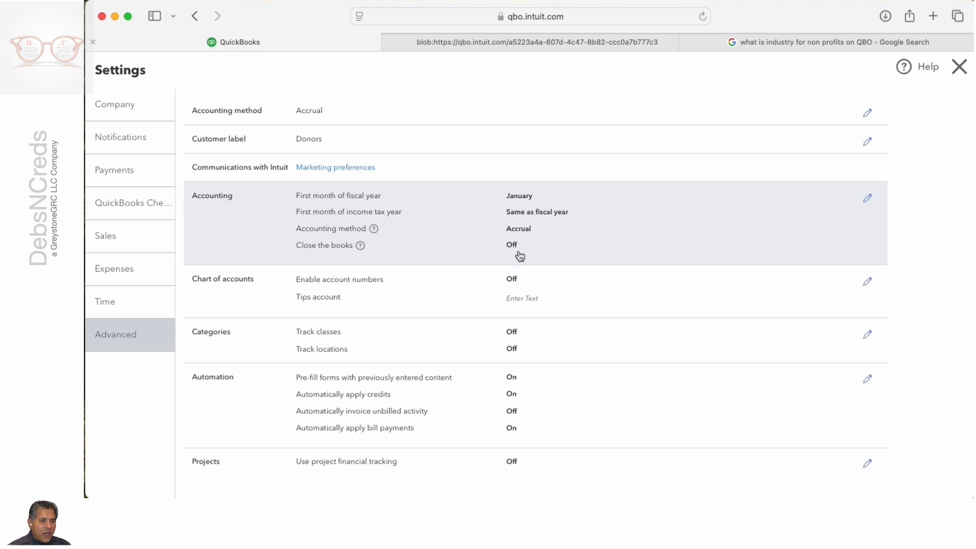
# Step: Review the remaining Advanced settings, from chart of accounts and categories through currency and other preferences
pyautogui.scroll(-3, 561, 257)
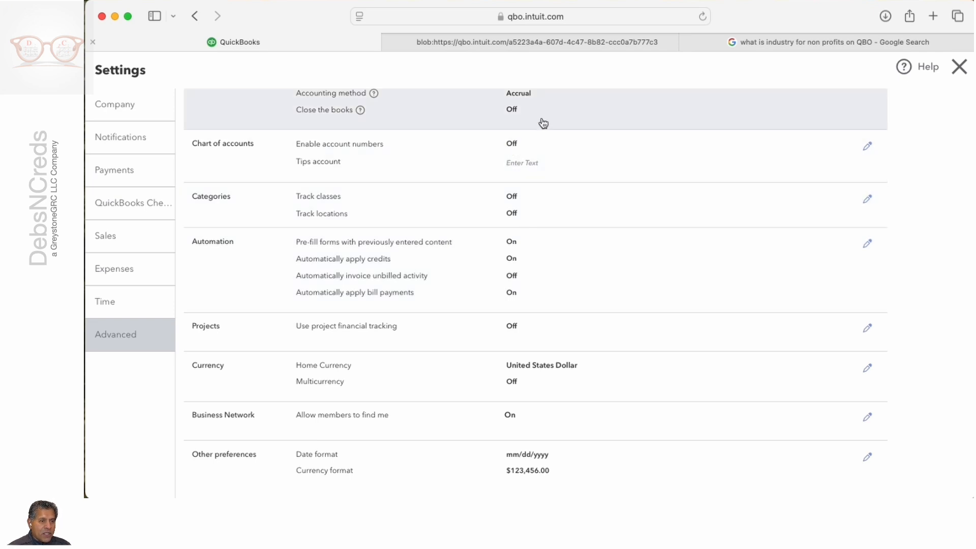
pyautogui.scroll(1, 734, 127)
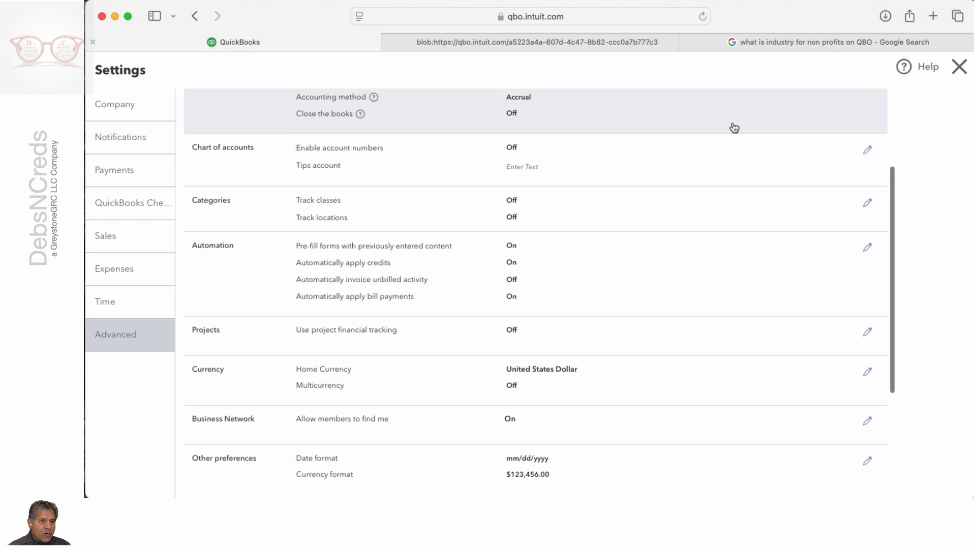
pyautogui.scroll(-2, 518, 158)
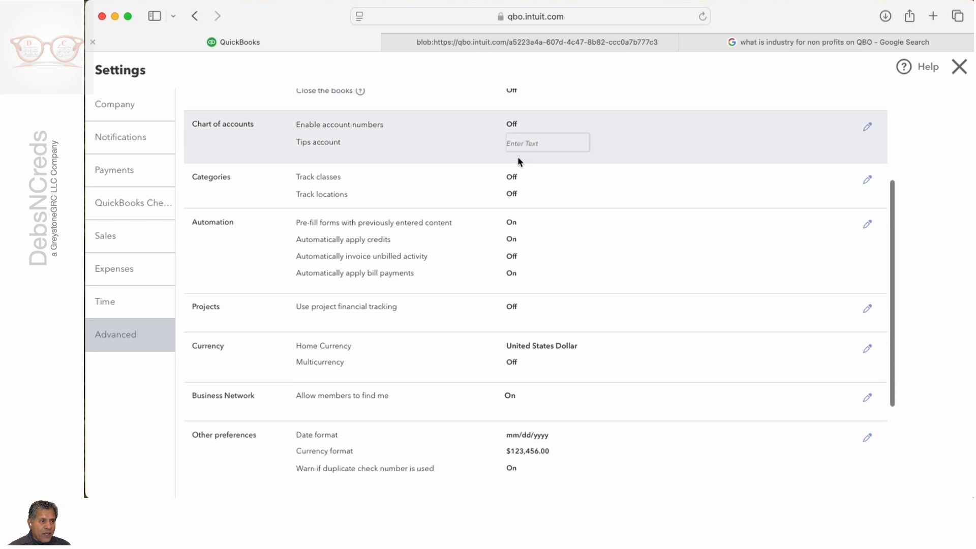
# Step: Turn on class tracking in the Categories settings with a warning when a transaction isn't assigned a class, and save it
pyautogui.scroll(-3, 518, 158)
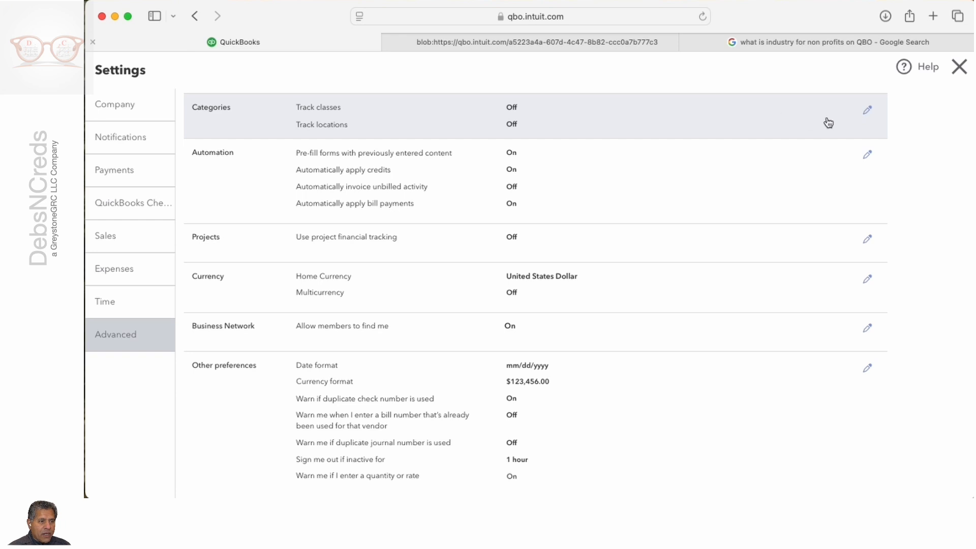
pyautogui.click(868, 110)
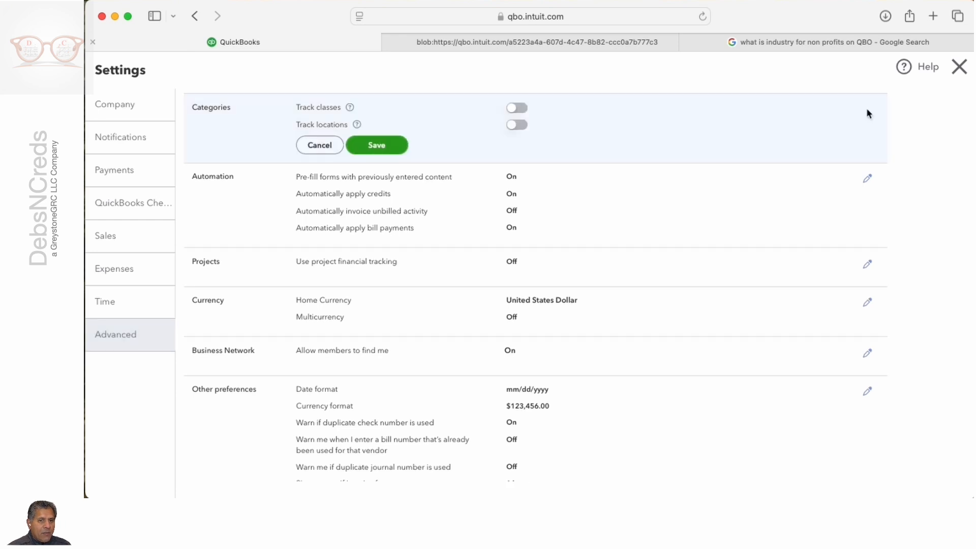
pyautogui.click(517, 108)
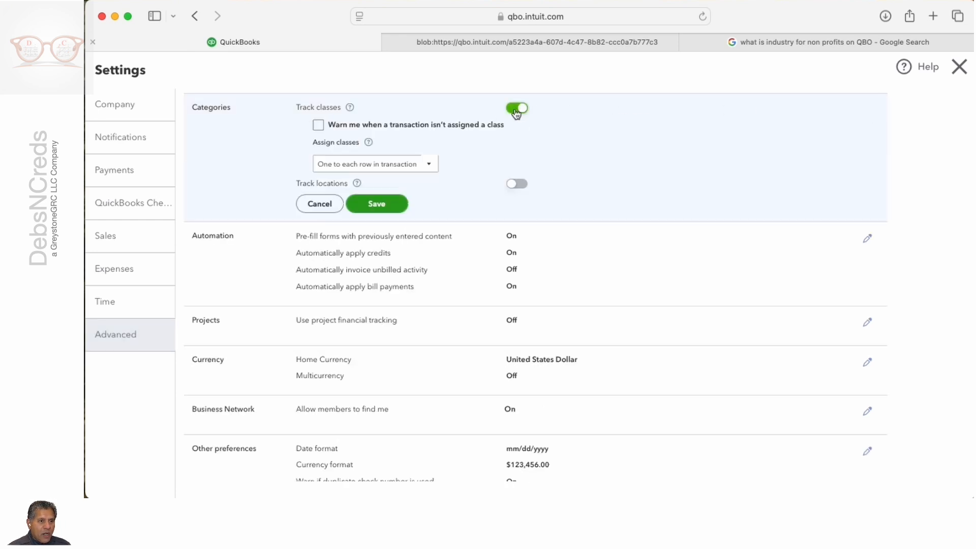
pyautogui.click(319, 125)
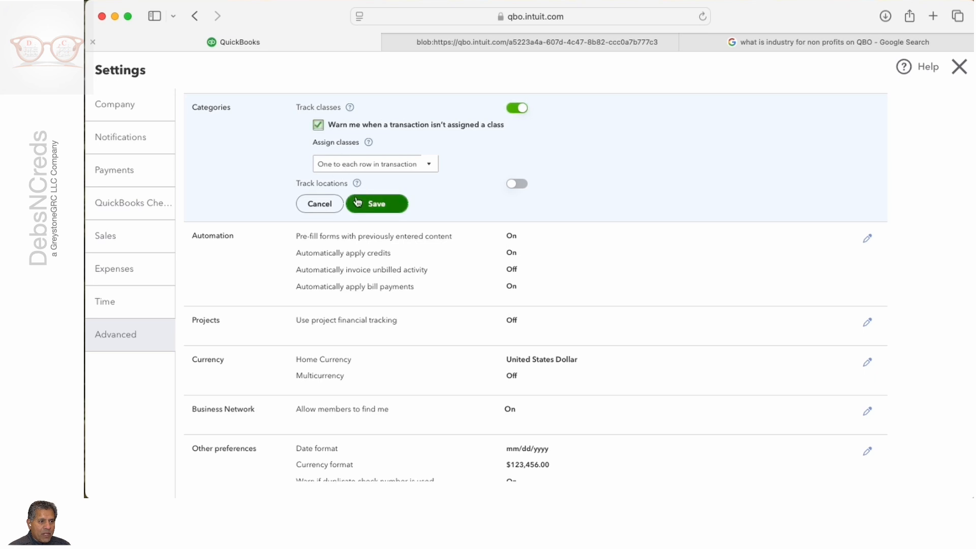
pyautogui.click(383, 206)
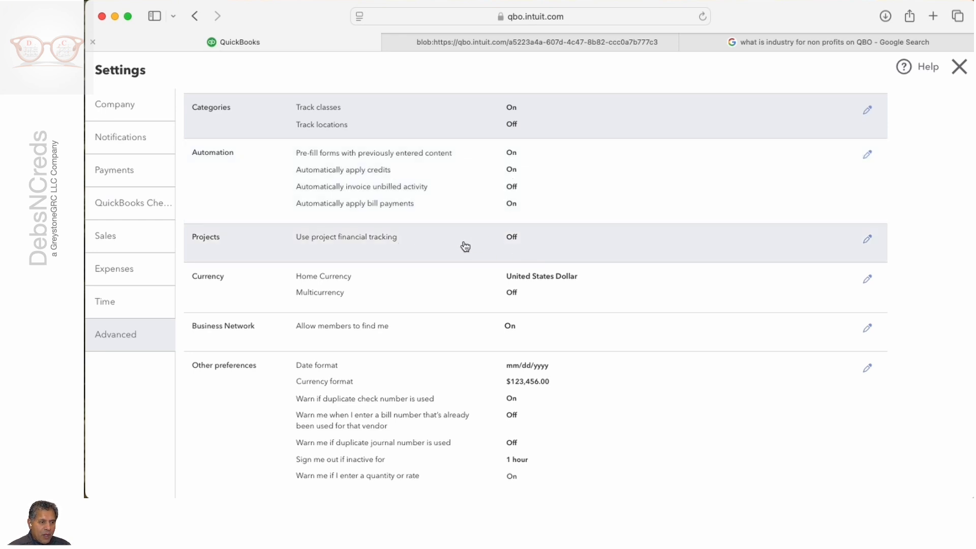
# Step: Review the remaining Advanced settings down to Other preferences and close the company settings
pyautogui.scroll(-2, 514, 248)
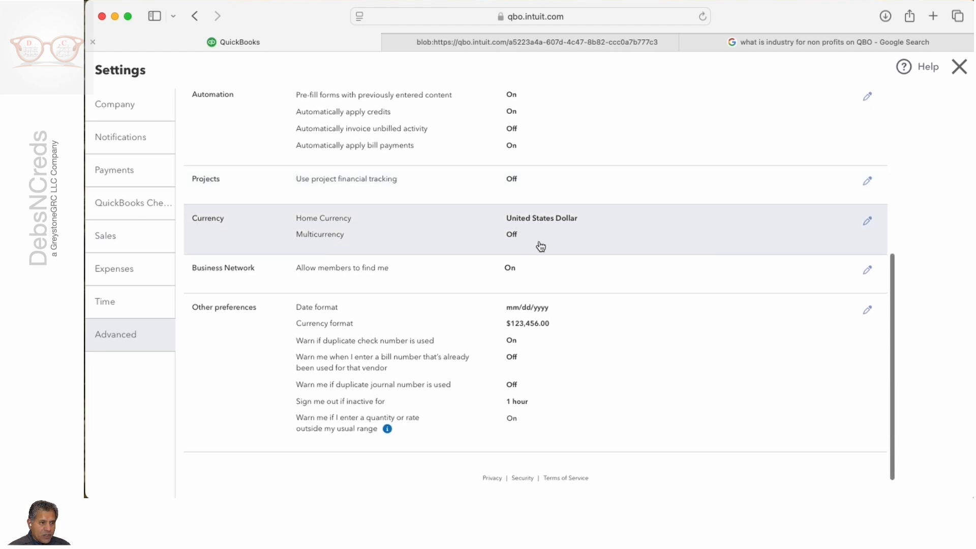
pyautogui.scroll(-1, 539, 247)
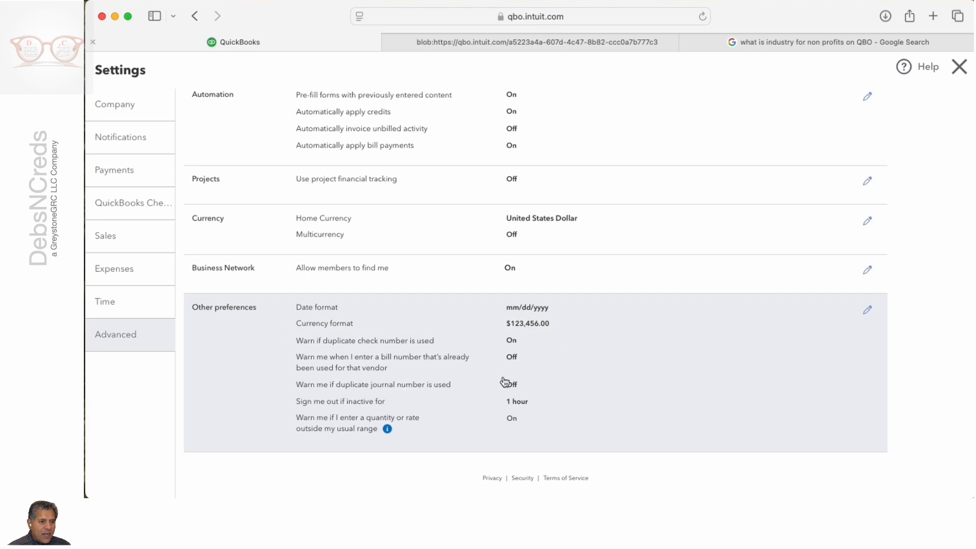
pyautogui.scroll(10, 569, 344)
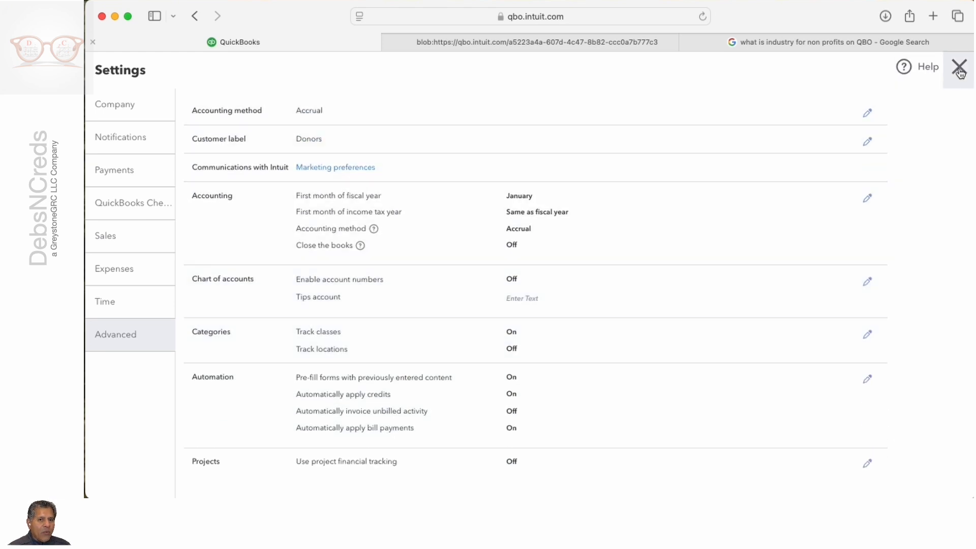
pyautogui.click(955, 74)
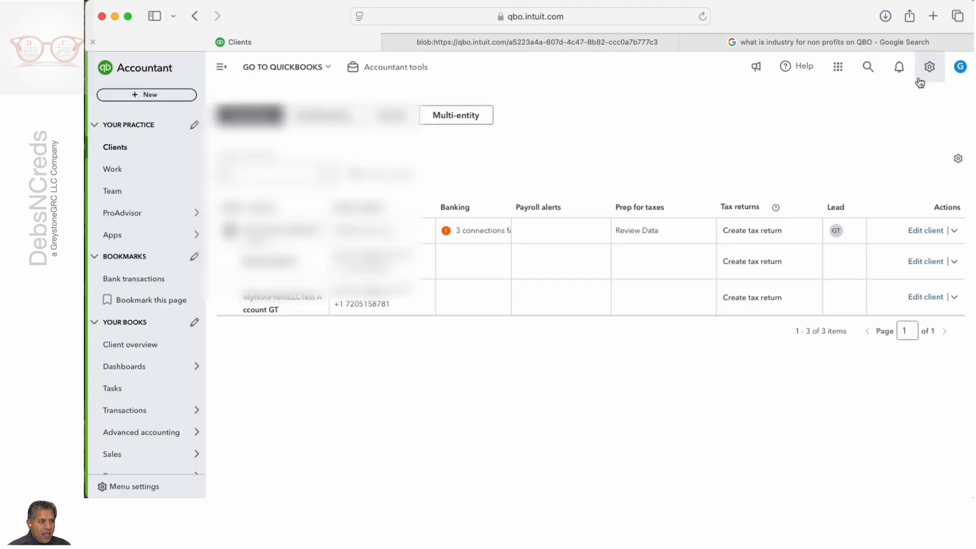